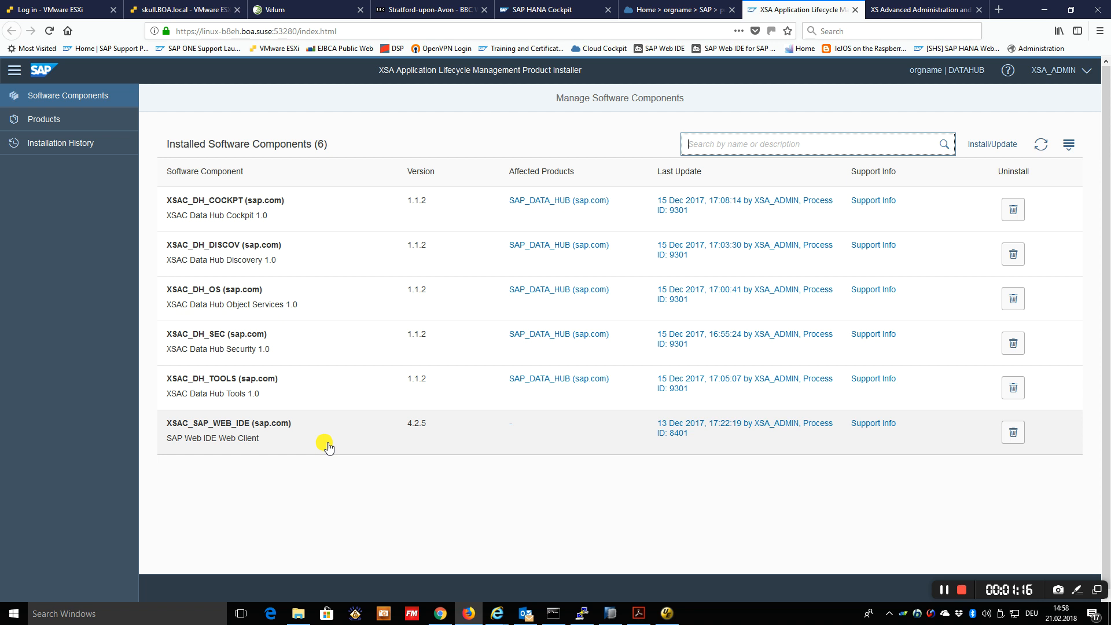
# Switch to Chrome and view the SAP Data Hub cockpit's Connection Management list, returning to the overview page
pyautogui.click(440, 614)
pyautogui.click(430, 8)
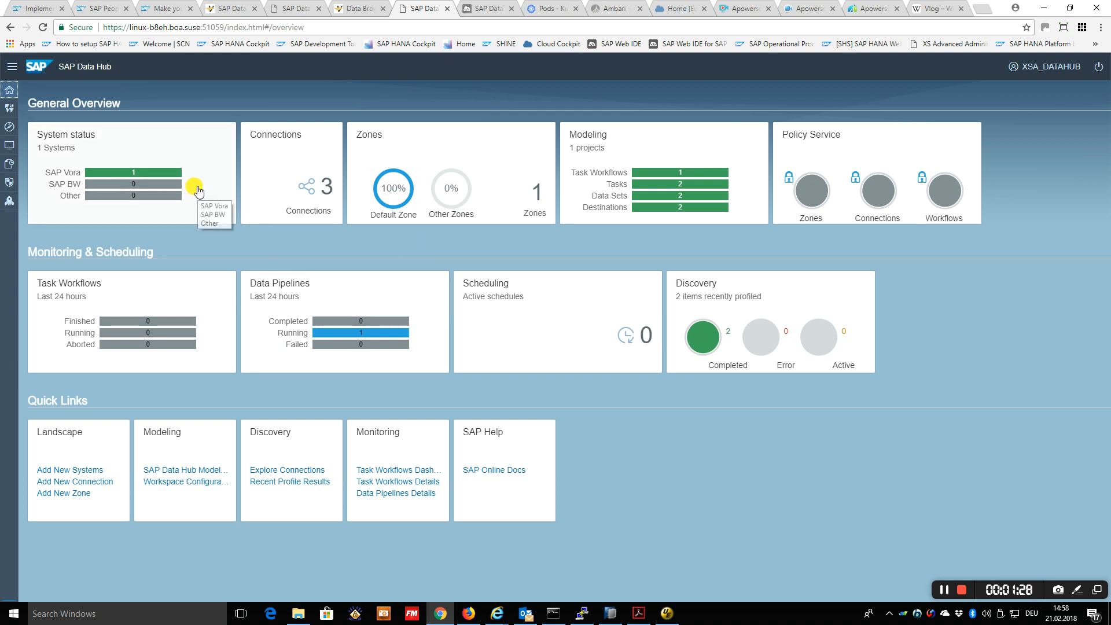
pyautogui.click(305, 206)
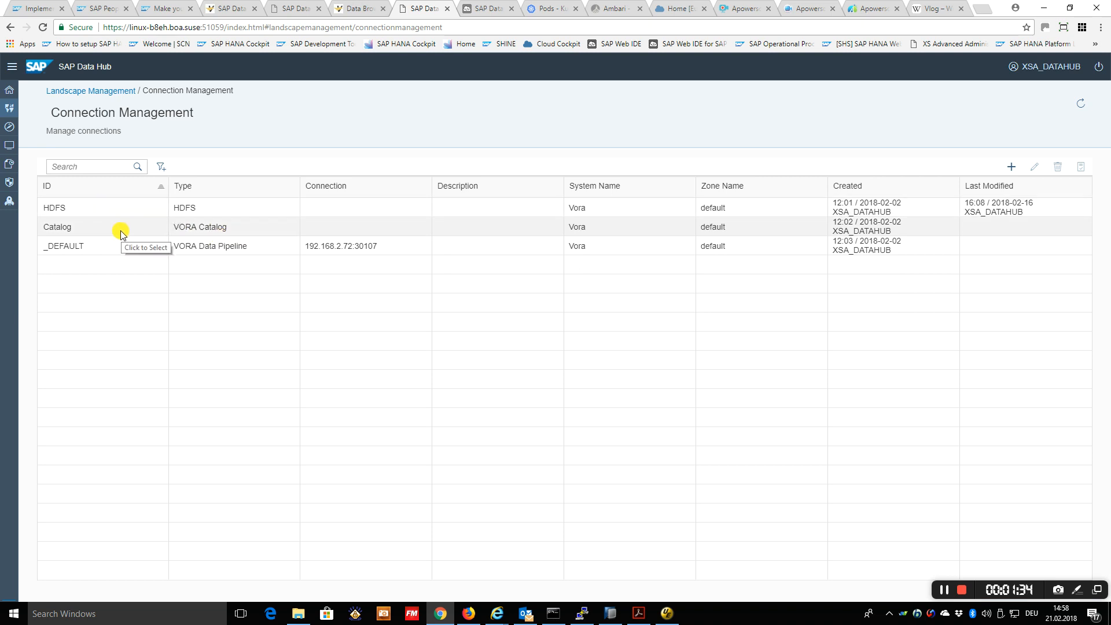
pyautogui.click(9, 90)
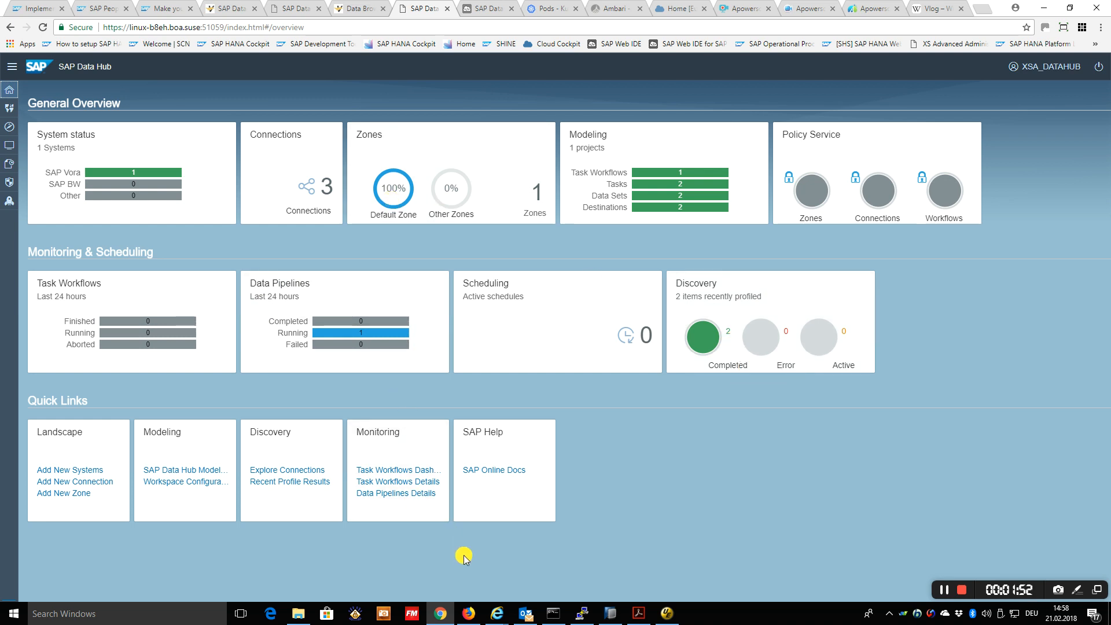
# View the SAP Data Hub 1.0 landscape diagram in the blog post and the Ambari dashboard of the Sandbox cluster
pyautogui.click(160, 9)
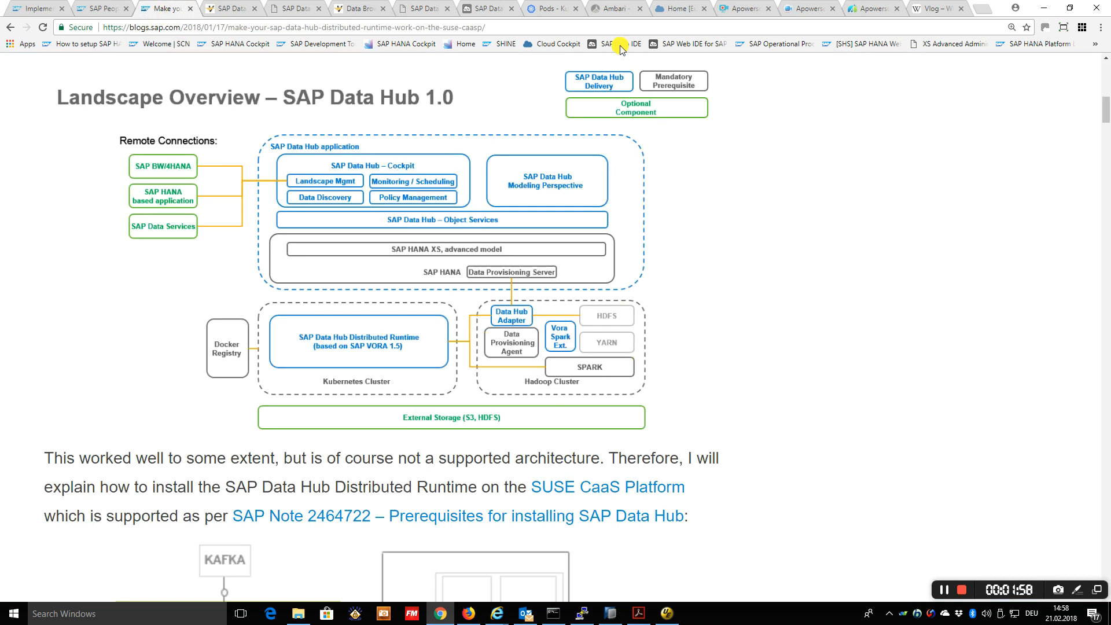
pyautogui.click(612, 9)
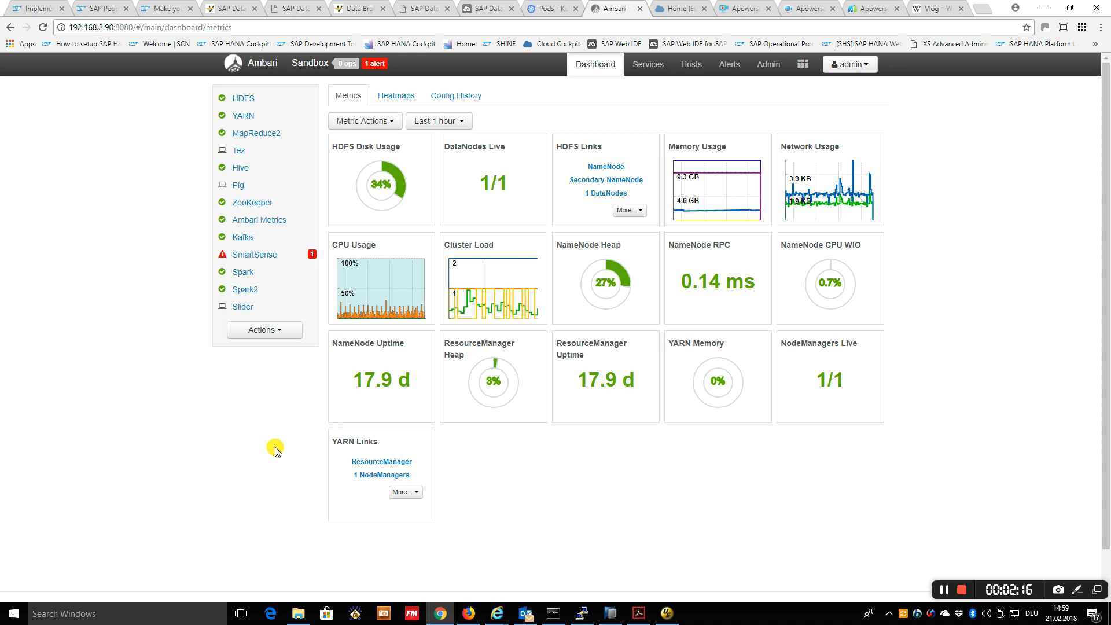
pyautogui.click(166, 9)
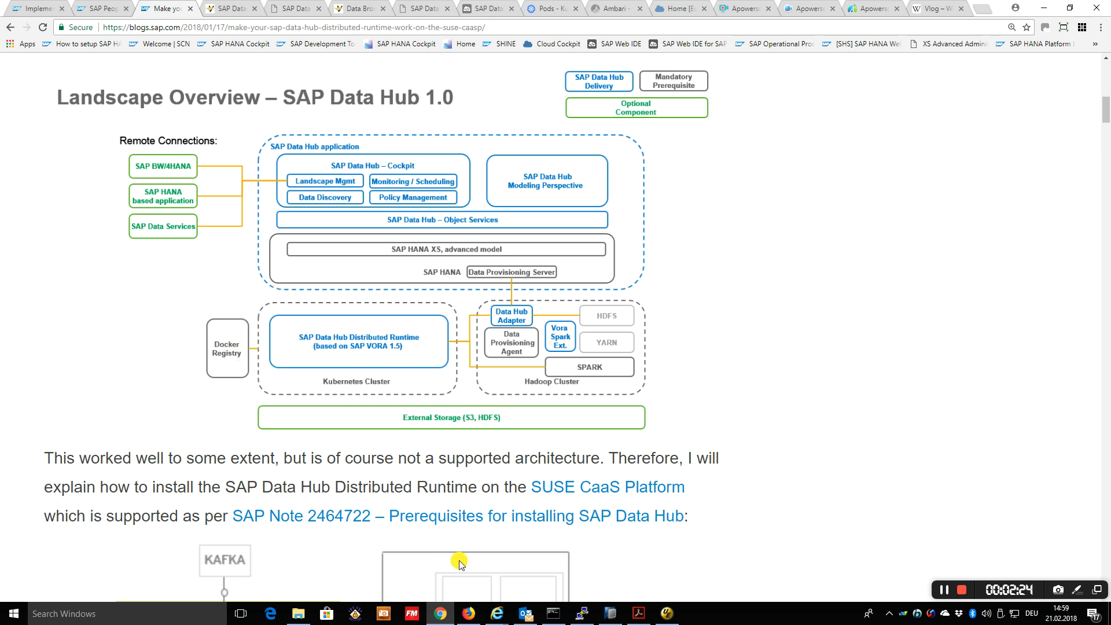
# Inspect the SUSE CaaS Platform cluster status in Firefox, and the nodes and vora pods in the Kubernetes dashboard in Chrome
pyautogui.click(468, 614)
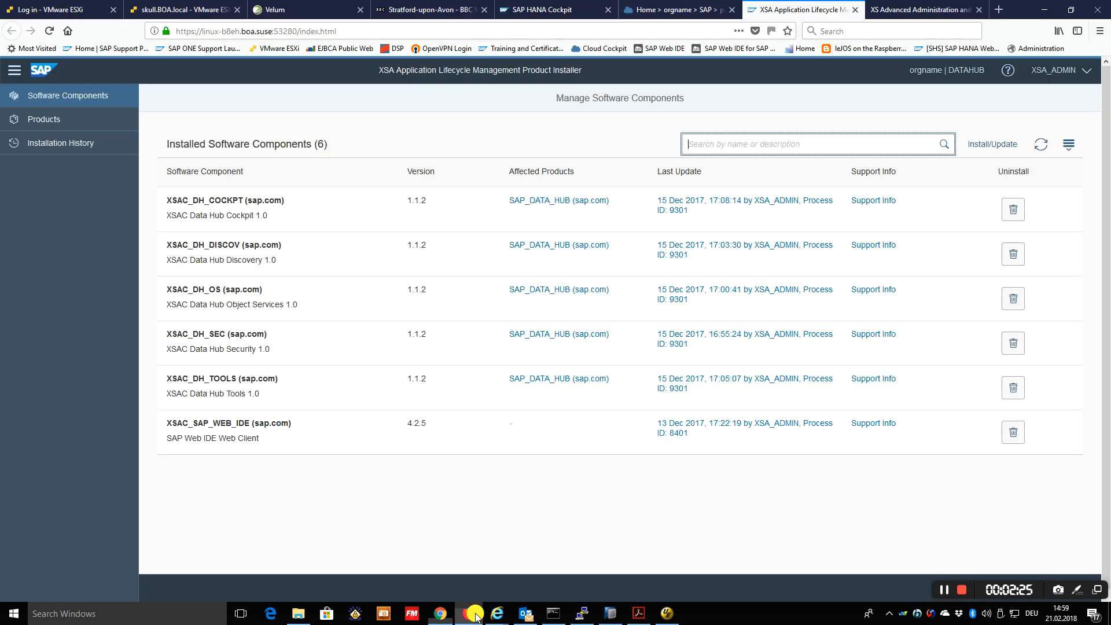
pyautogui.click(301, 11)
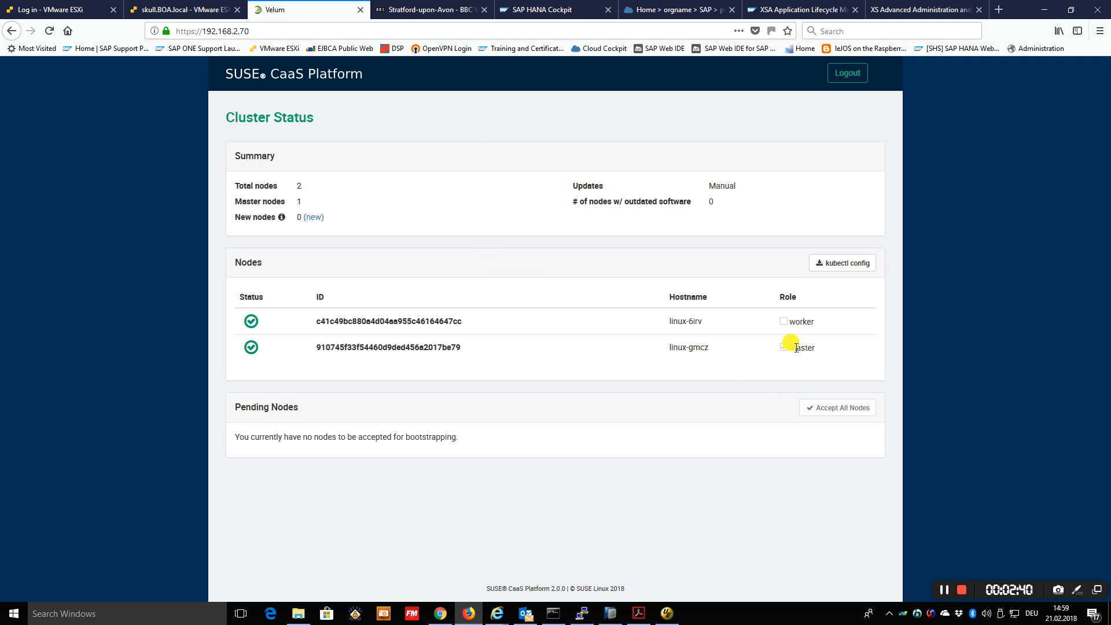
pyautogui.click(440, 614)
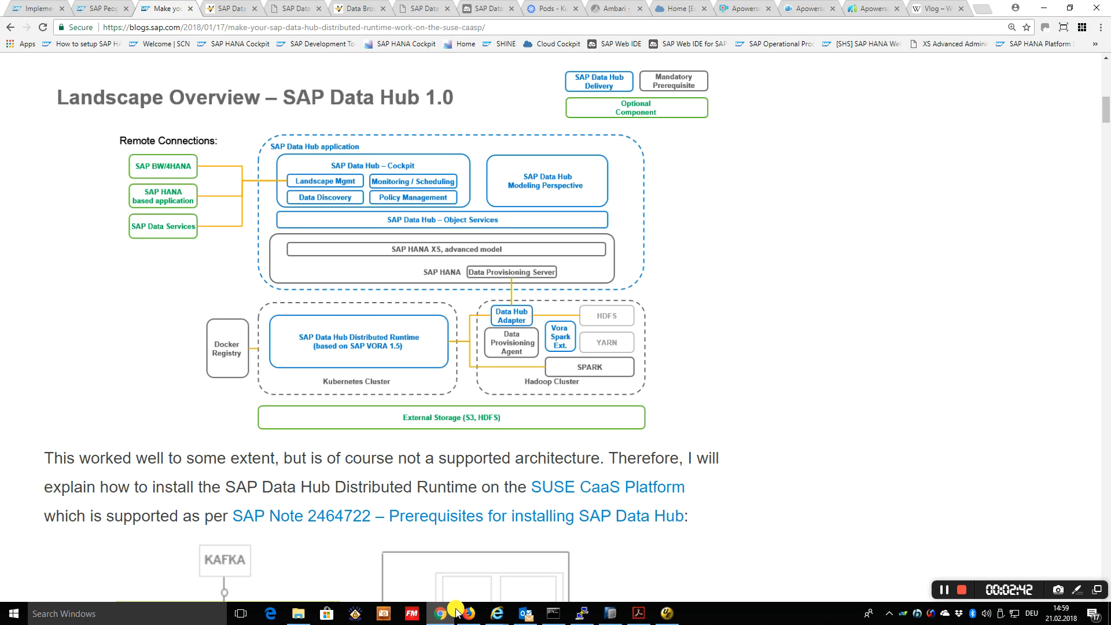
pyautogui.click(547, 9)
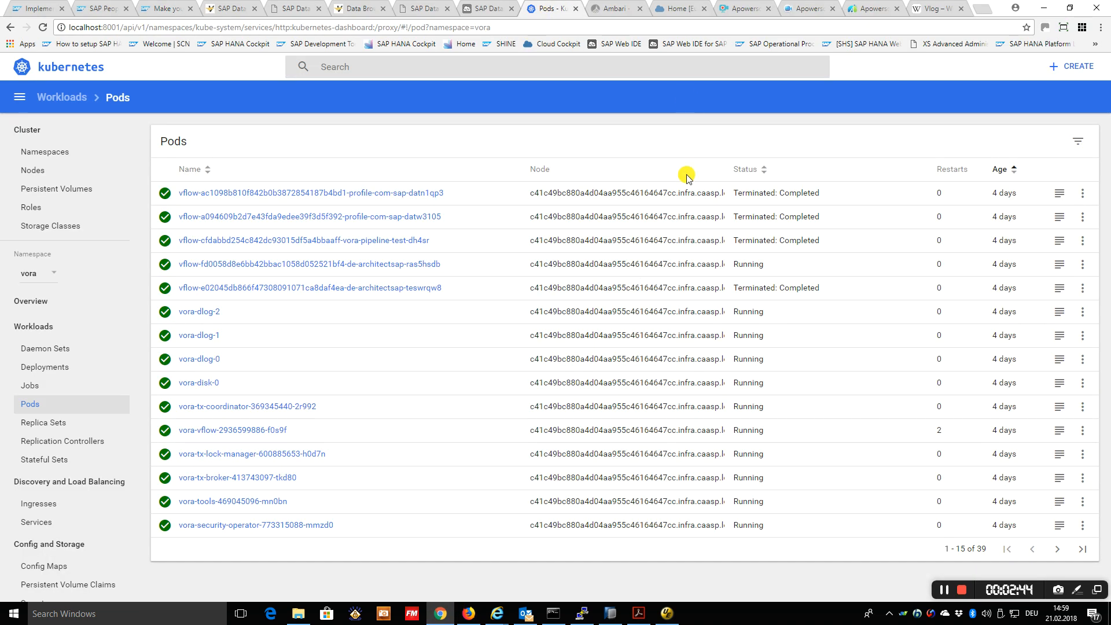
pyautogui.click(47, 175)
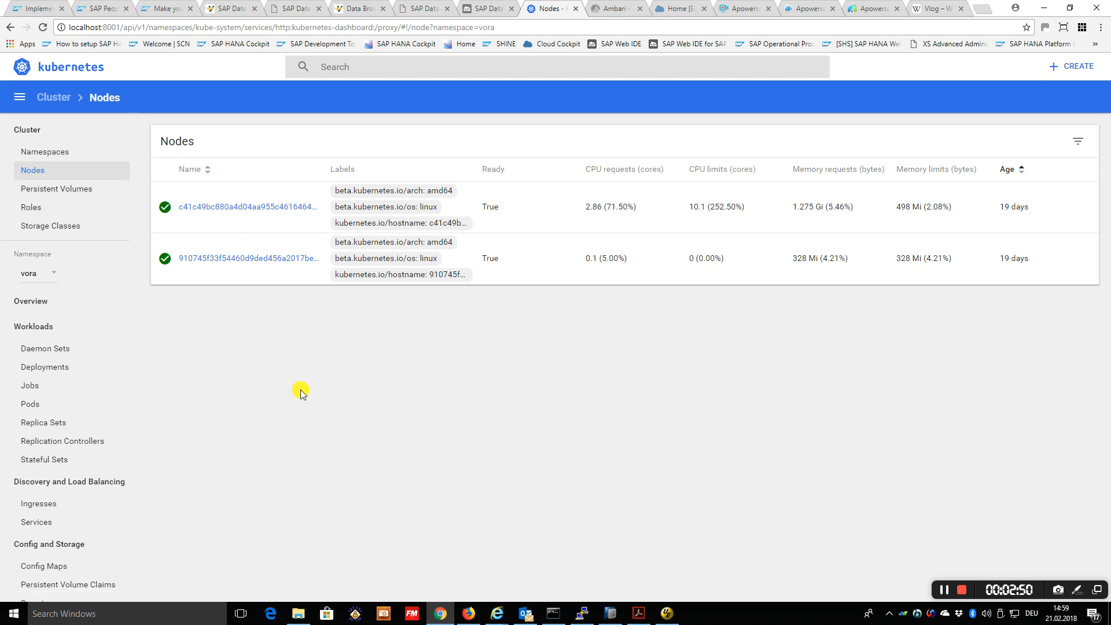
pyautogui.click(32, 404)
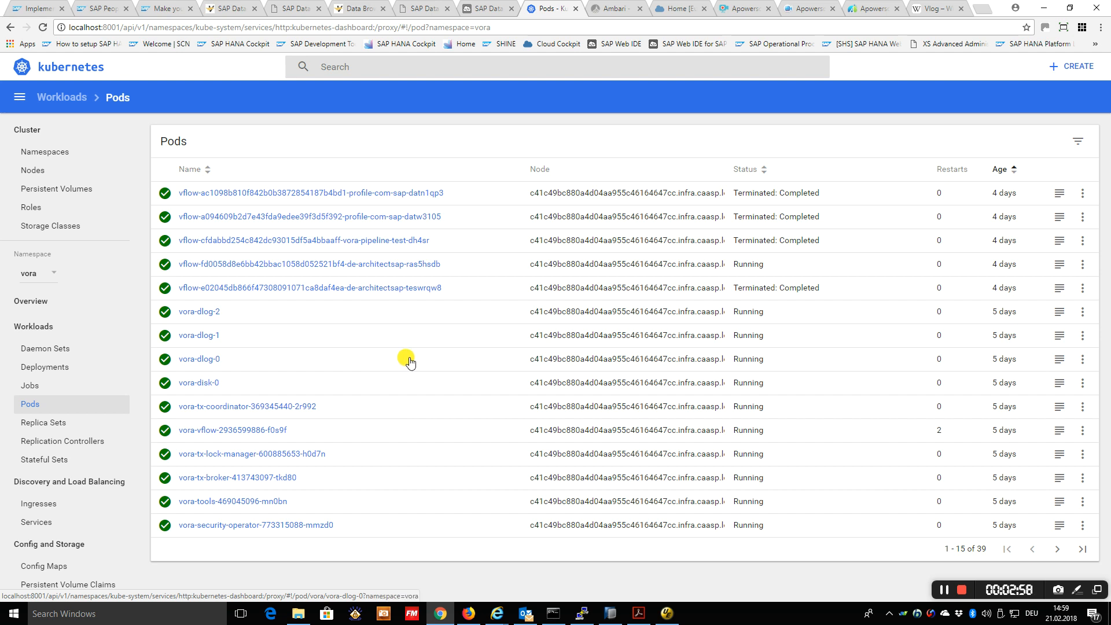
# Review the de.architectsap.raspi pipeline's Kafka Consumer configuration and its output in the Data Hub terminal and the RASPI temperature chart
pyautogui.click(225, 9)
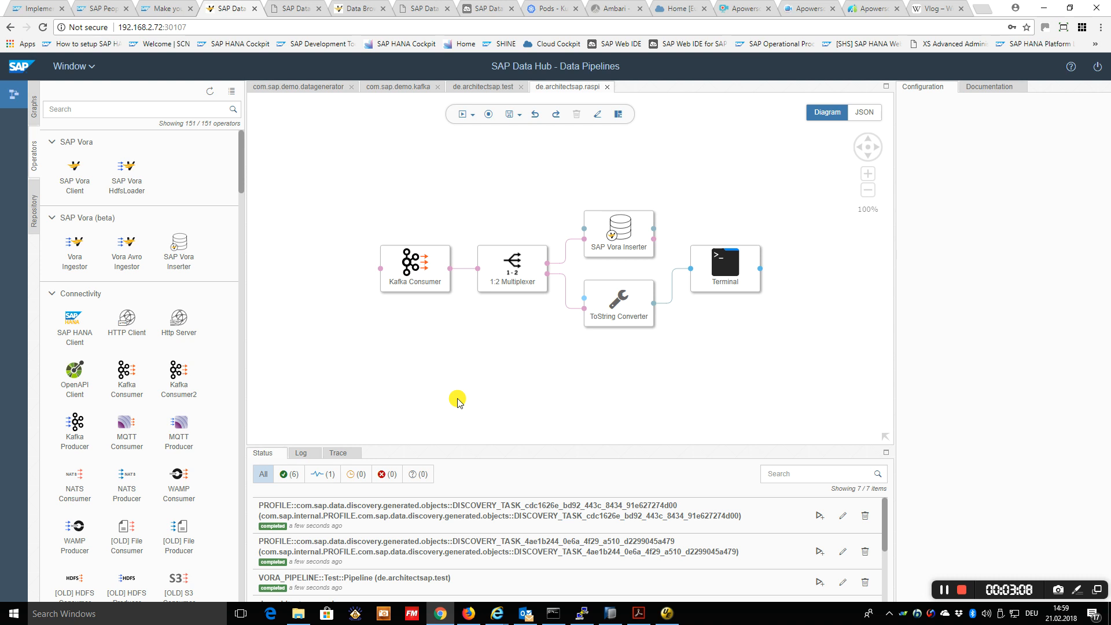
pyautogui.click(420, 271)
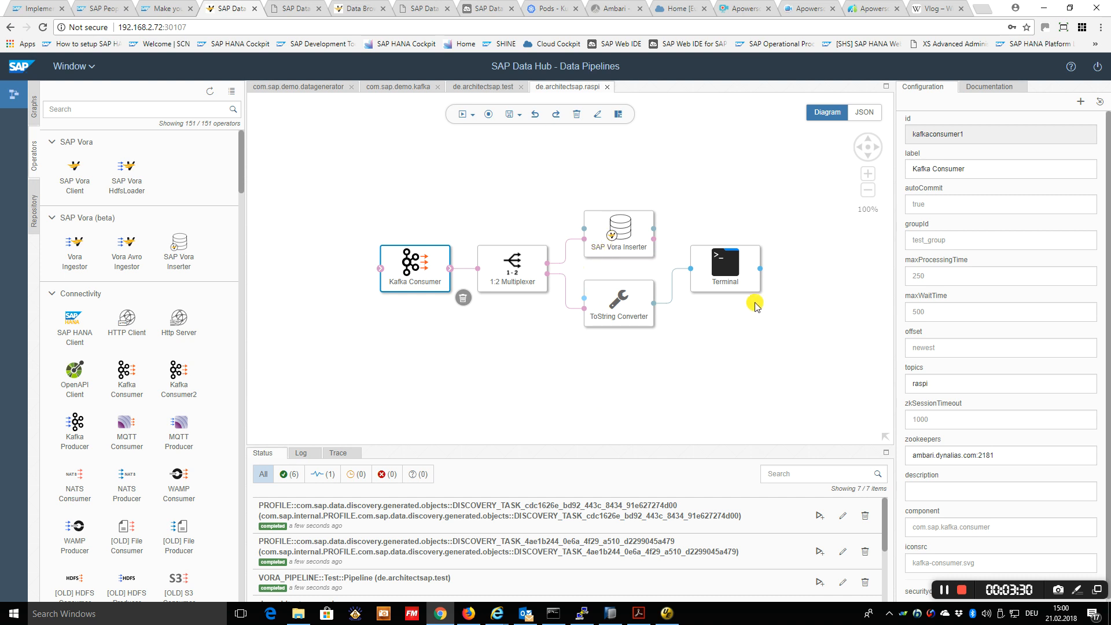
pyautogui.click(291, 9)
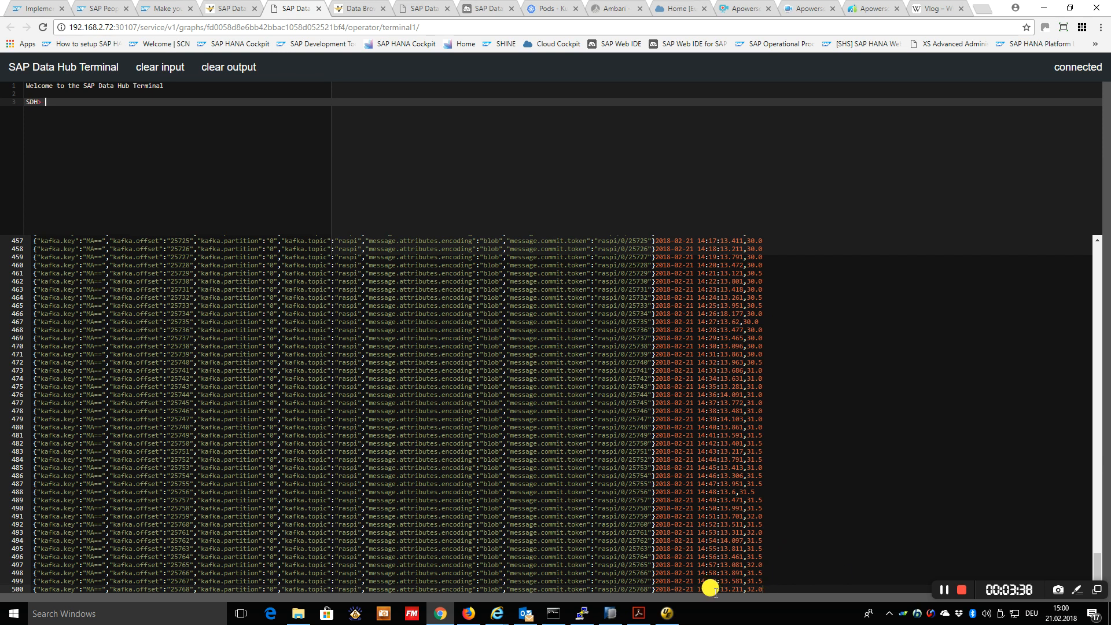
pyautogui.click(359, 9)
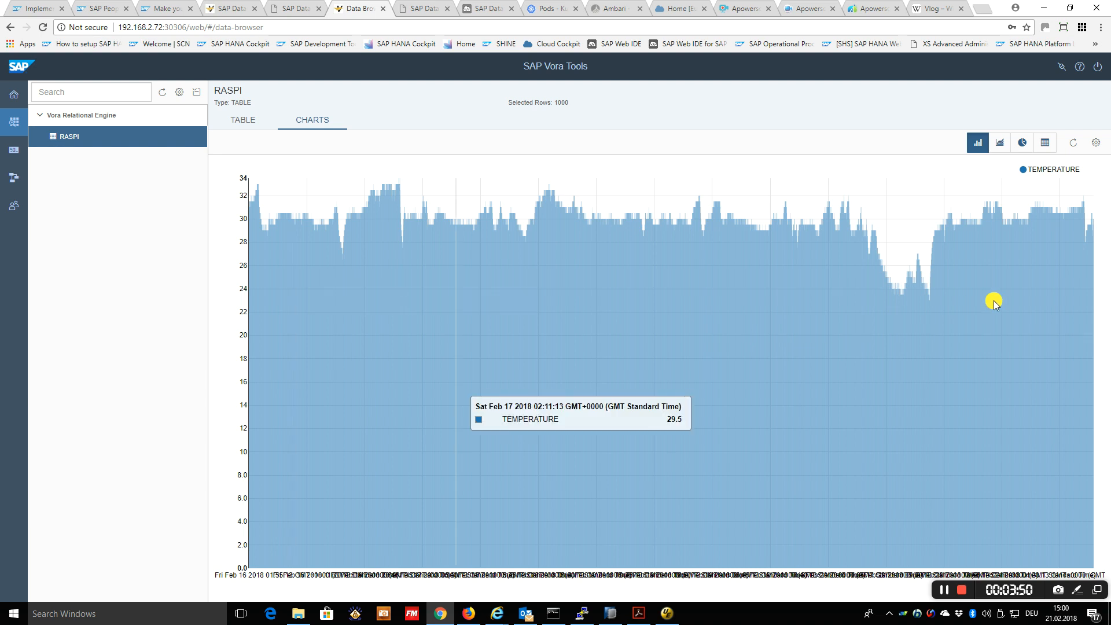
pyautogui.moveTo(994, 300)
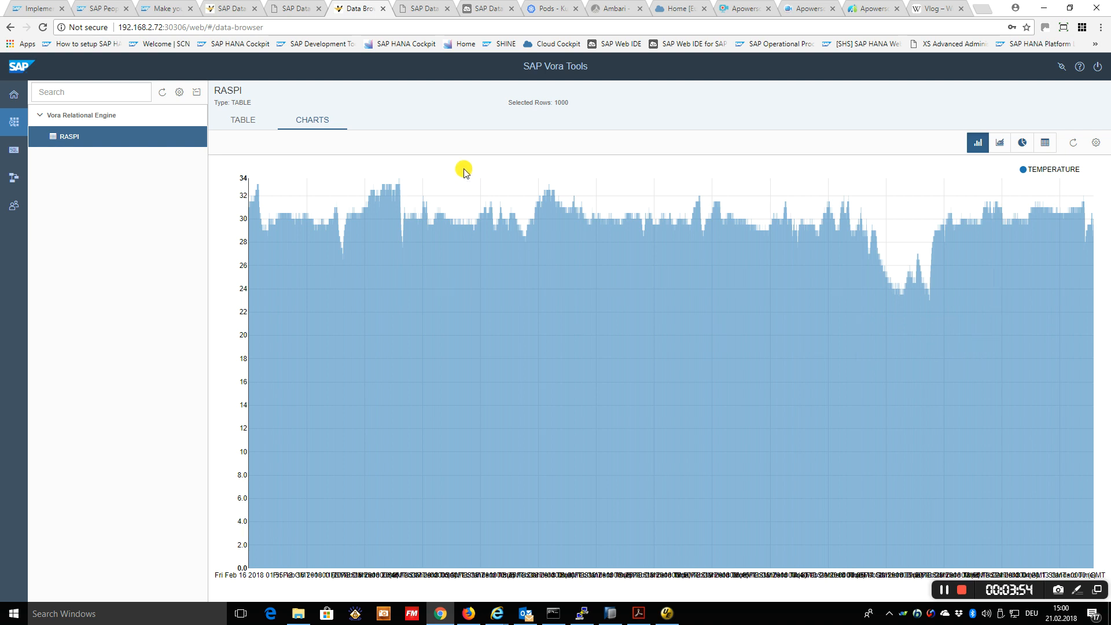
# Examine the Modeling summary in the Data Hub cockpit, the Backup task workflow and the contents of the Test project
pyautogui.click(420, 11)
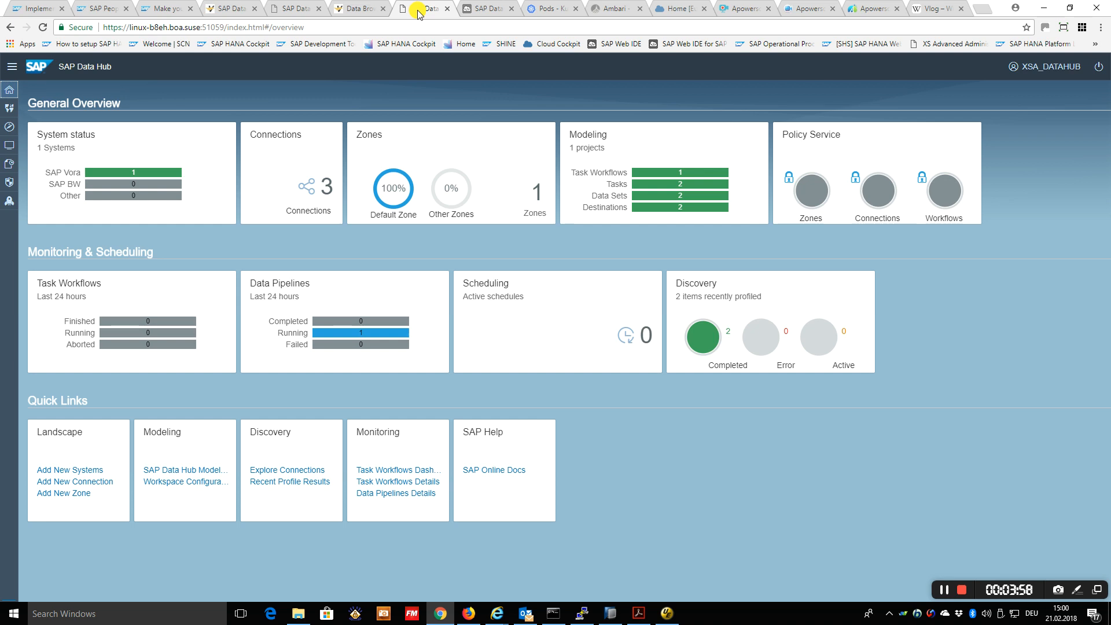
pyautogui.click(473, 9)
pyautogui.click(711, 366)
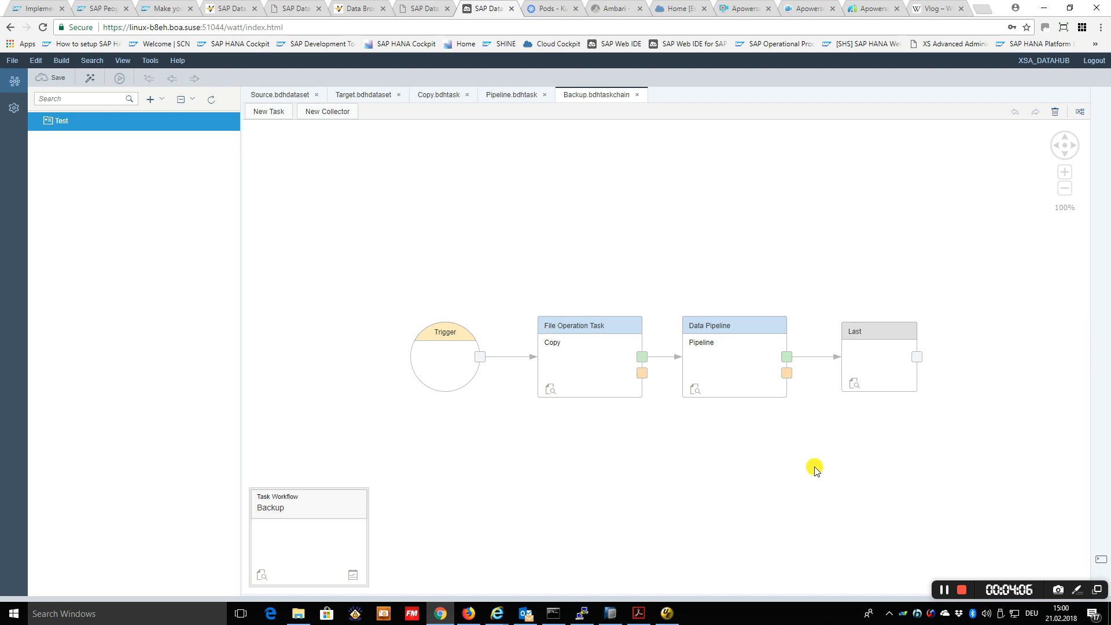
pyautogui.click(428, 10)
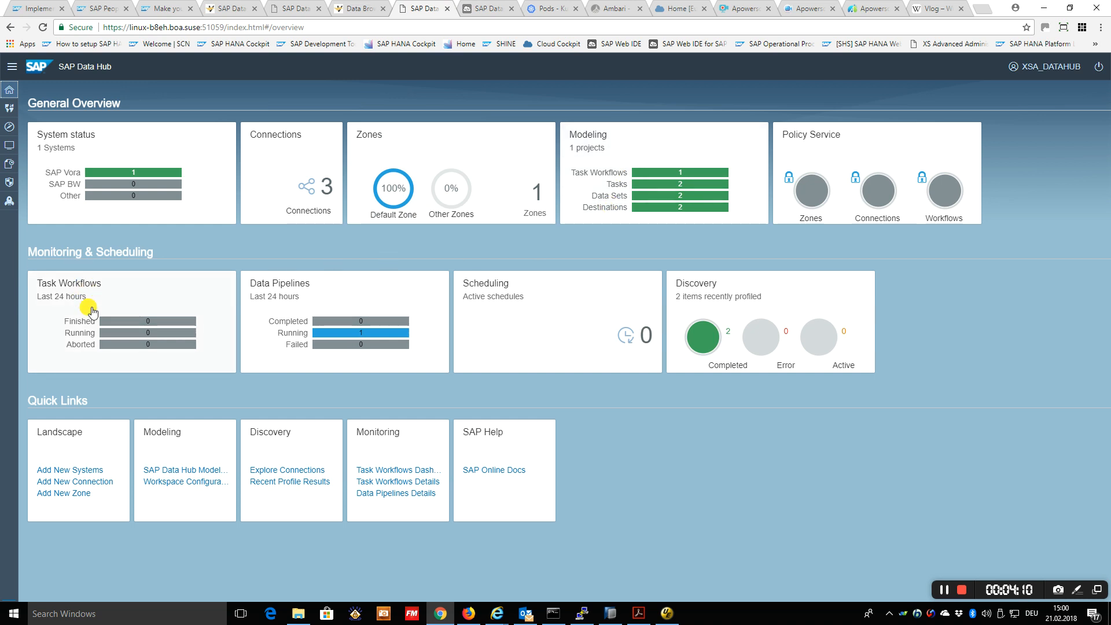
pyautogui.moveTo(649, 190)
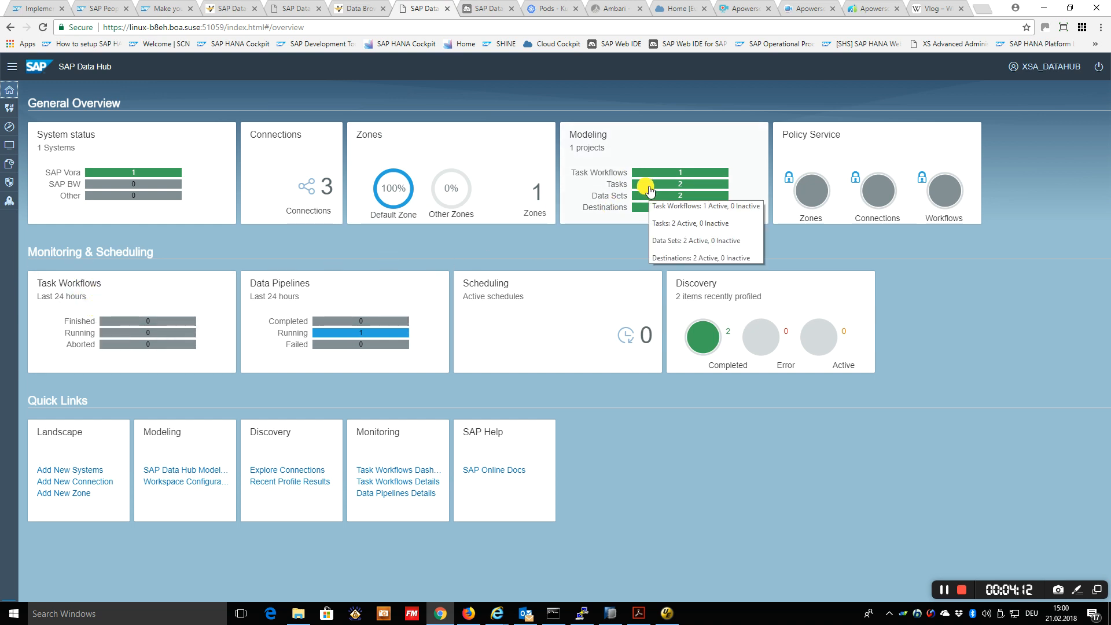
pyautogui.click(490, 9)
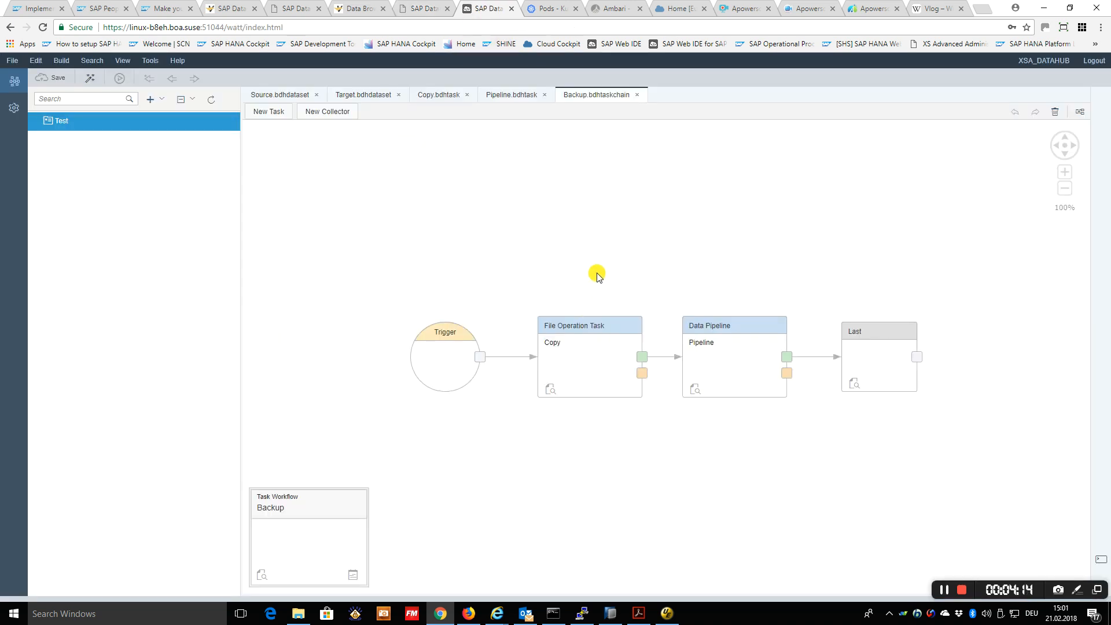
pyautogui.click(38, 120)
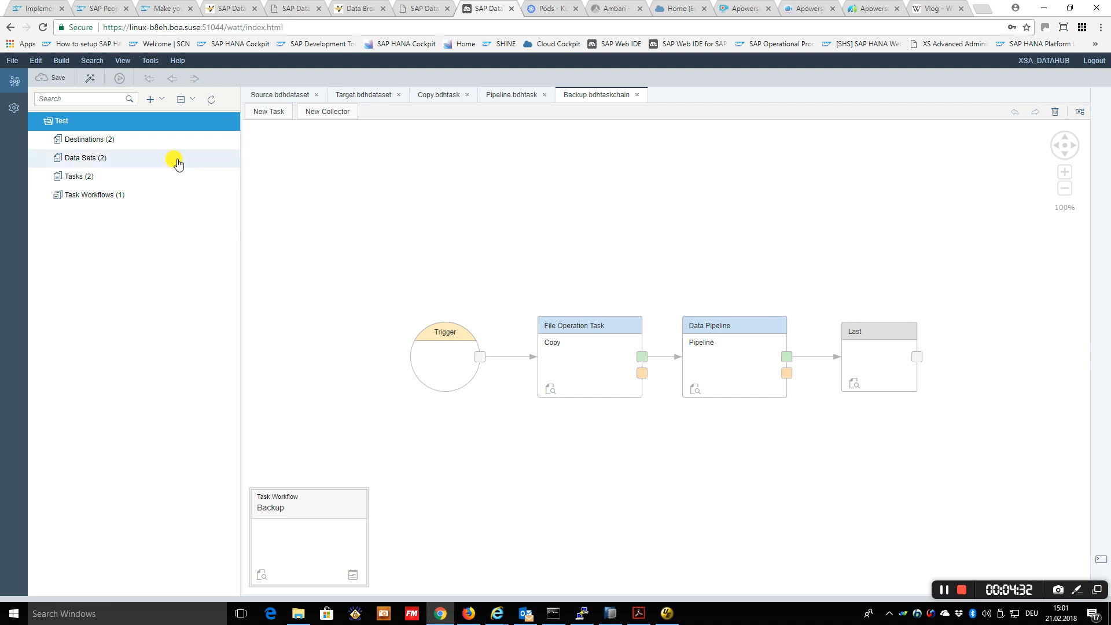
pyautogui.click(95, 83)
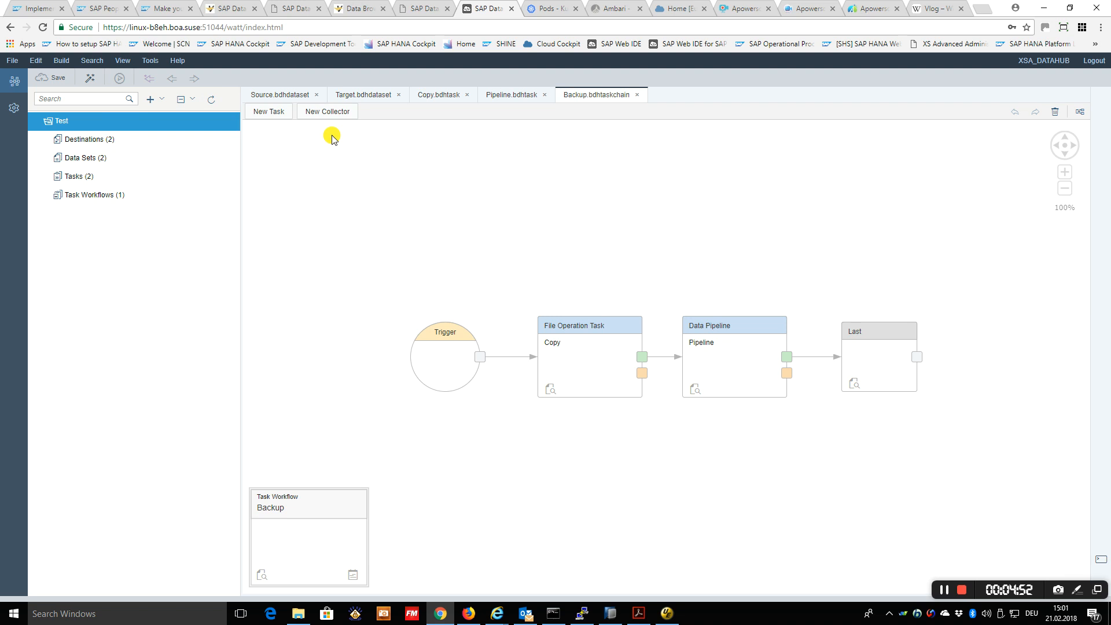
# In the Pipeline task of the Test project, select Dest__DEFAULT as the destination
pyautogui.click(519, 97)
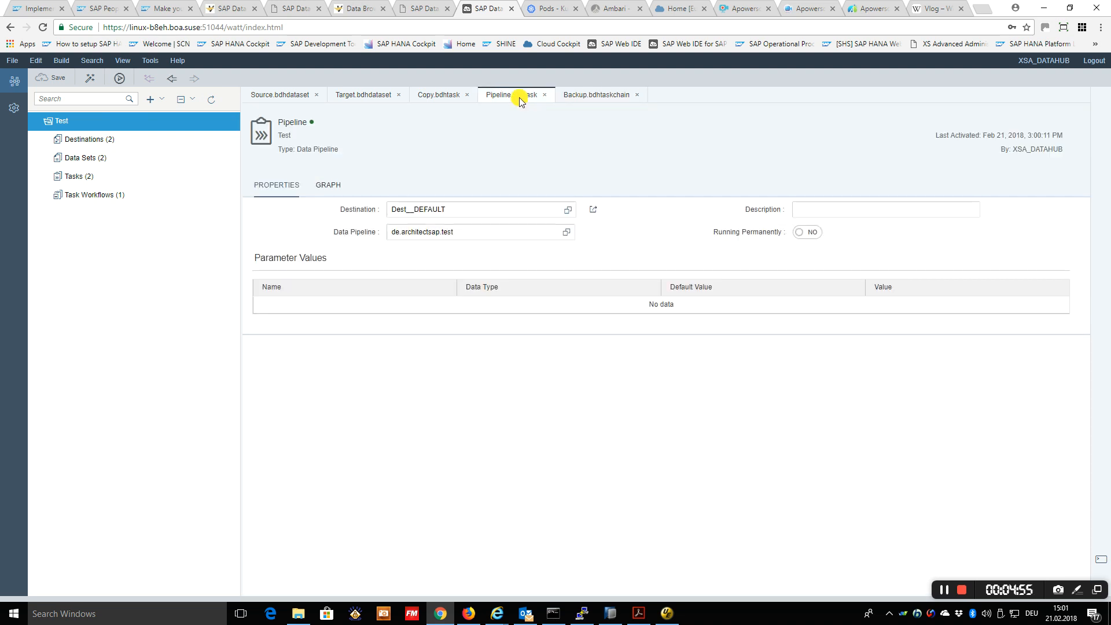
pyautogui.click(568, 209)
pyautogui.click(495, 280)
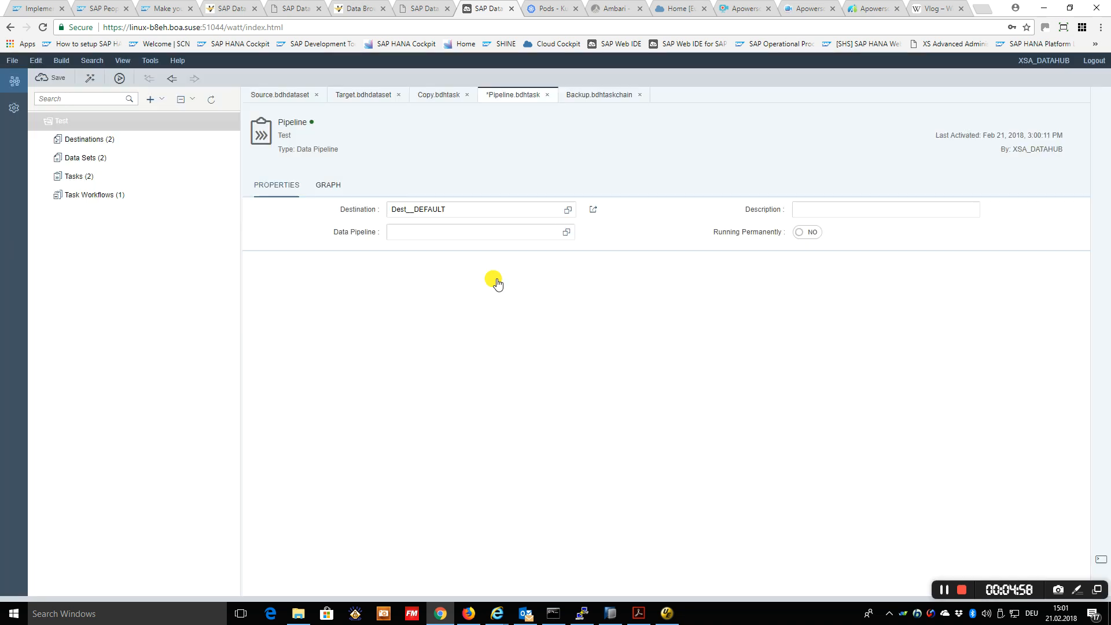
# Find "test" in the data pipeline list, assign de.architectsap.test to the Pipeline task and activate the task
pyautogui.click(565, 235)
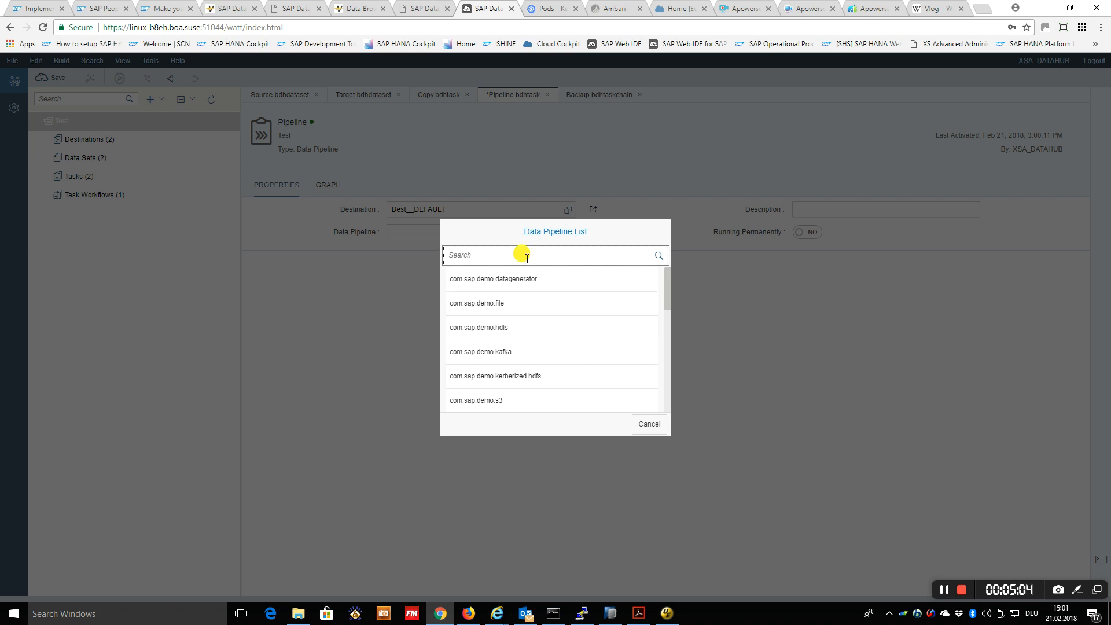
pyautogui.write('test')
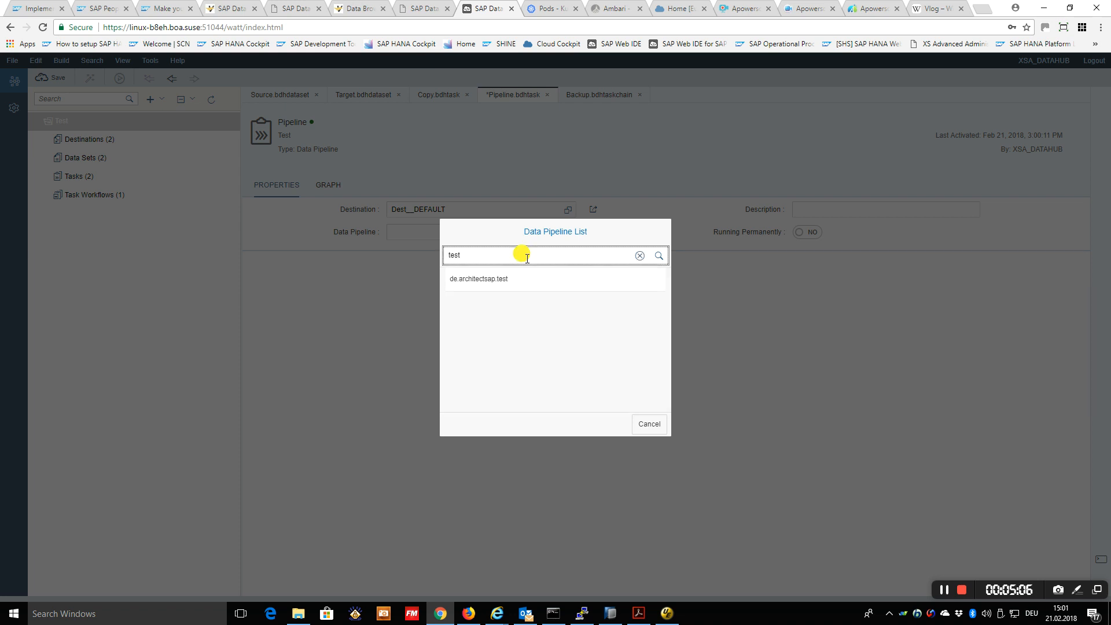
pyautogui.click(496, 277)
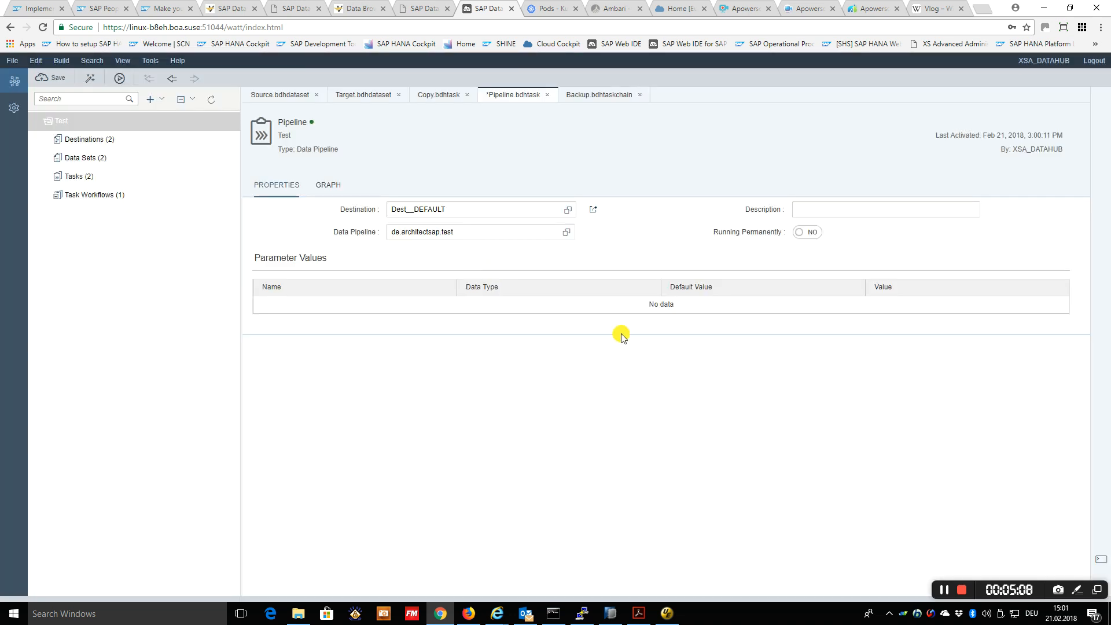
pyautogui.click(90, 79)
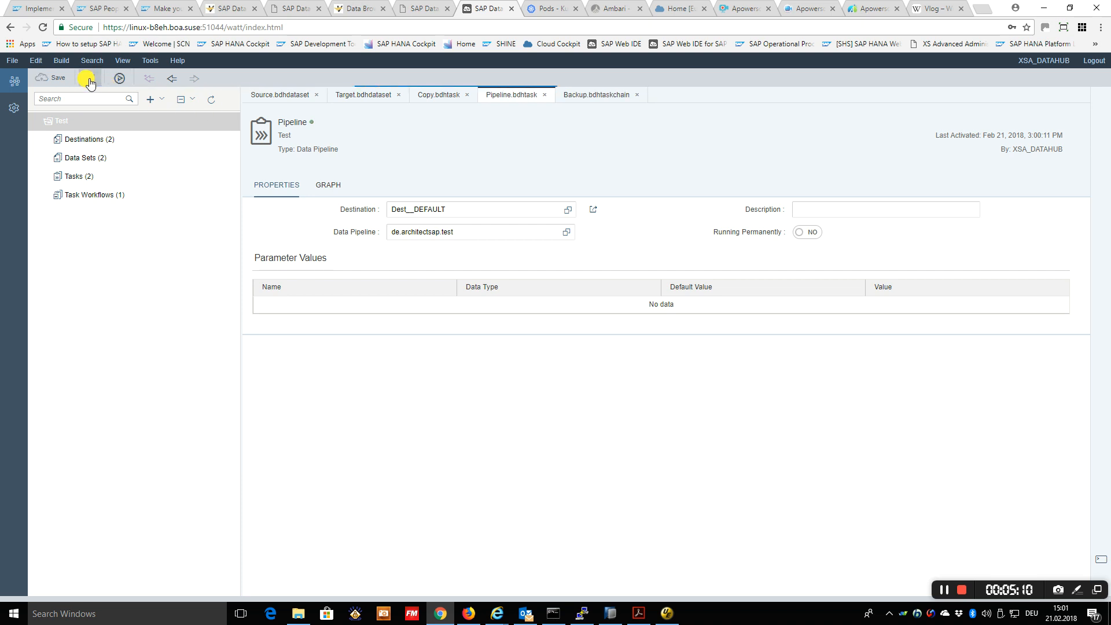
# Execute the Backup task workflow
pyautogui.click(603, 96)
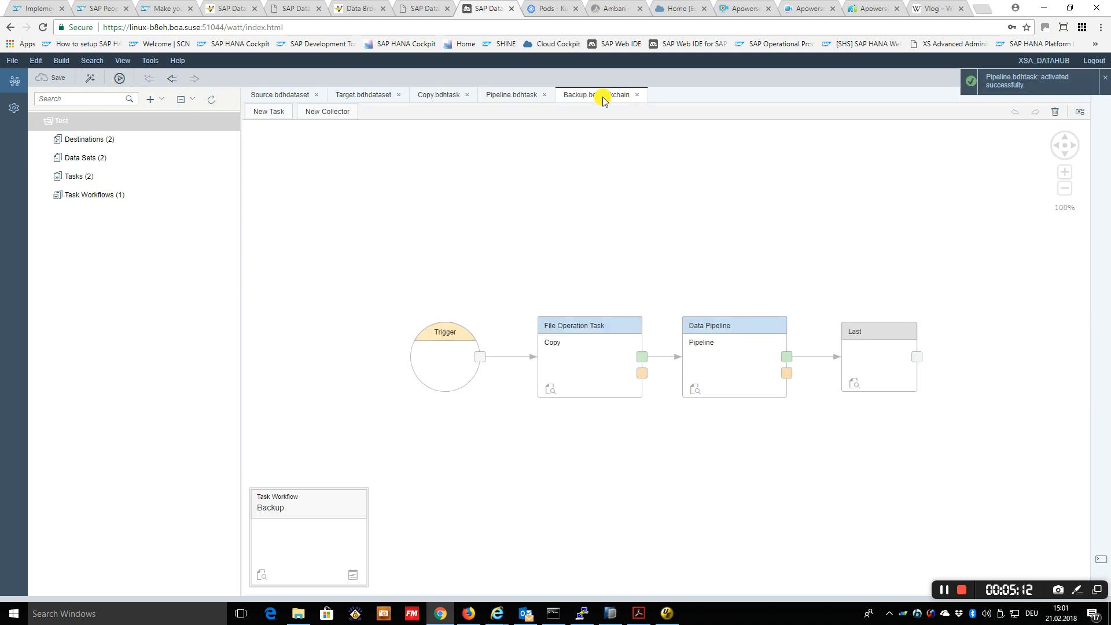
pyautogui.click(90, 121)
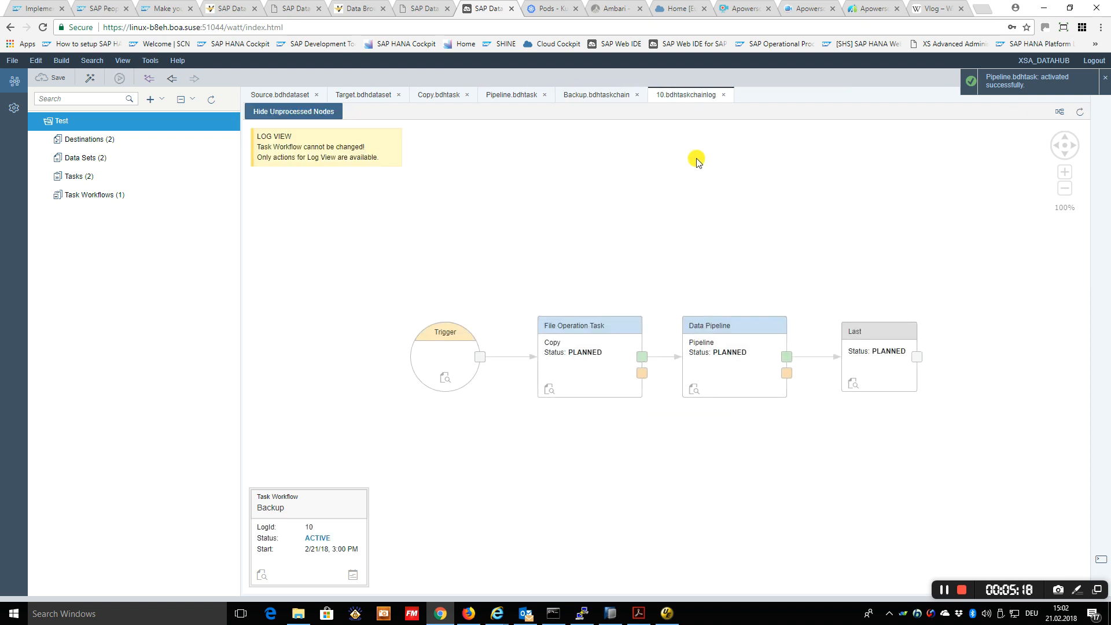
# Check the run status of the task workflows and data pipelines on the Data Hub cockpit's overview page, refreshing it repeatedly
pyautogui.click(423, 9)
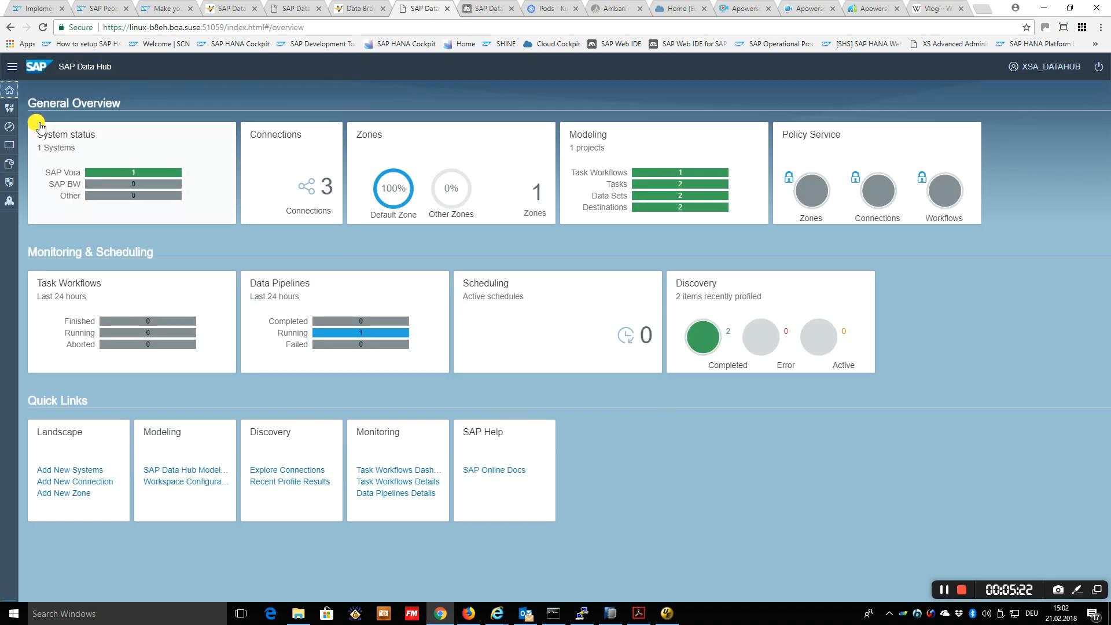
pyautogui.click(5, 105)
pyautogui.click(7, 90)
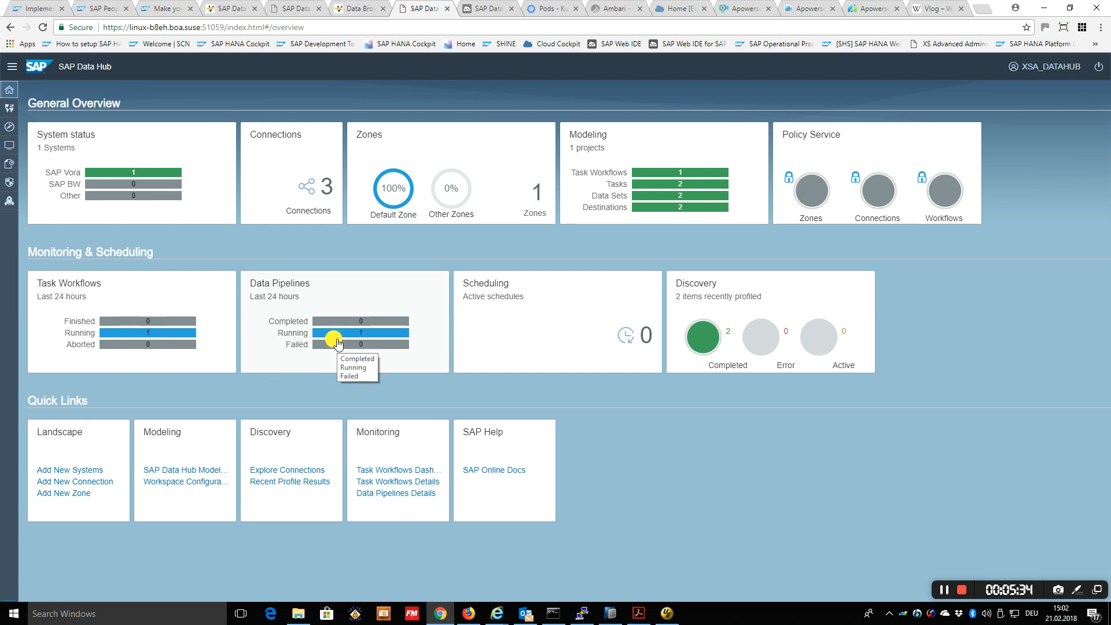
pyautogui.click(9, 108)
pyautogui.click(9, 92)
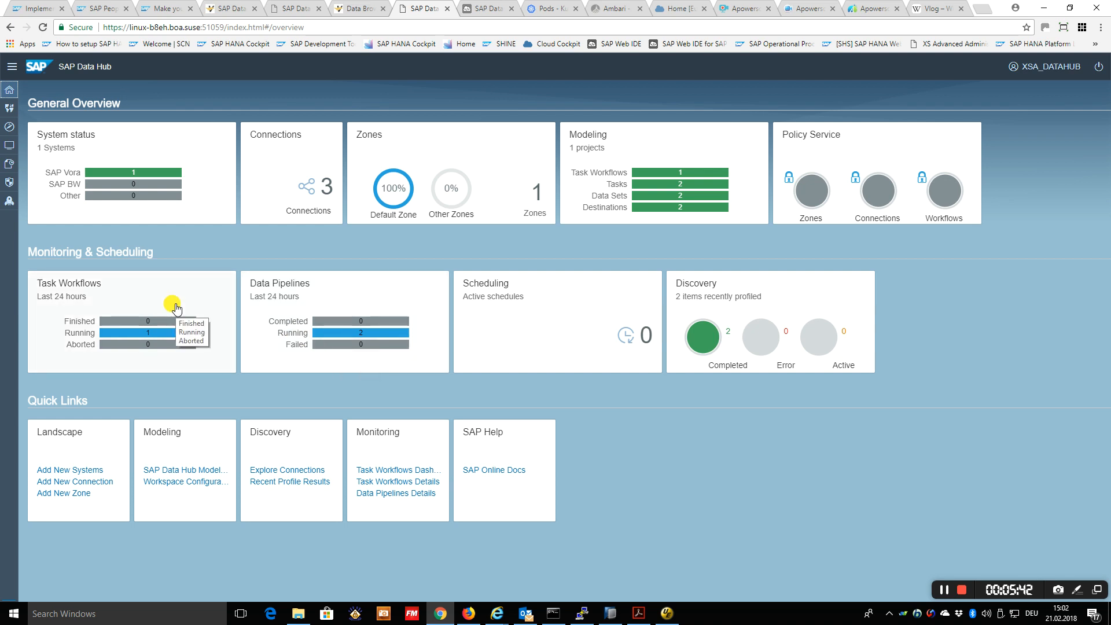
# Reload the cockpit's overview page and check the latest run status of the task workflows and data pipelines
pyautogui.click(9, 108)
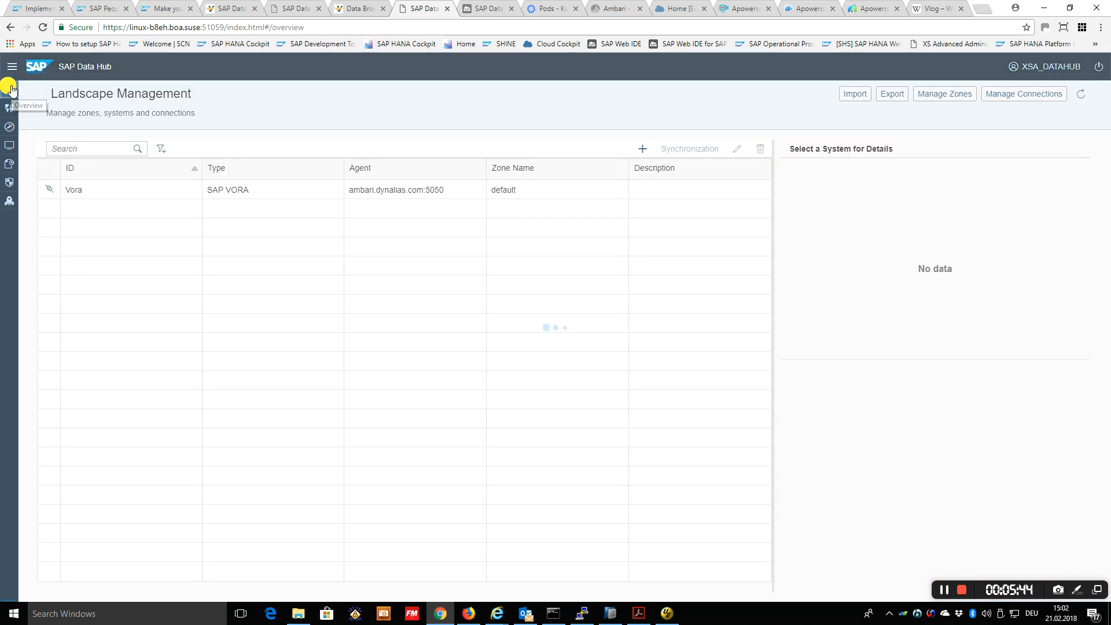
pyautogui.click(9, 89)
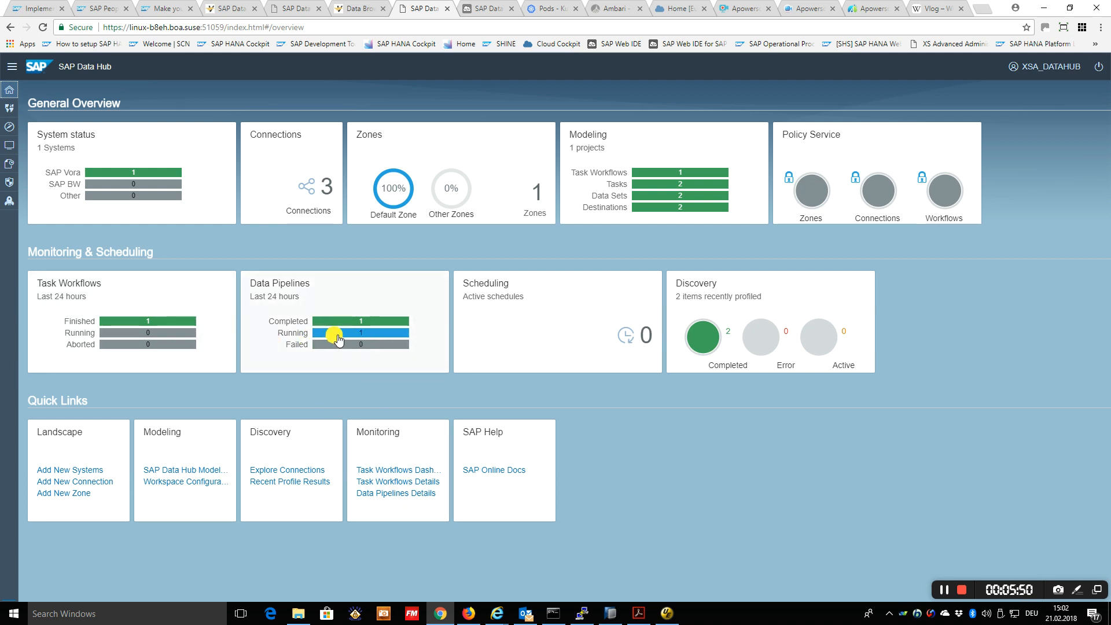
# View the execution details of the VORA_PIPELINE::Test::Pipeline run in Data Pipelines, close them and show the graph list again
pyautogui.click(228, 8)
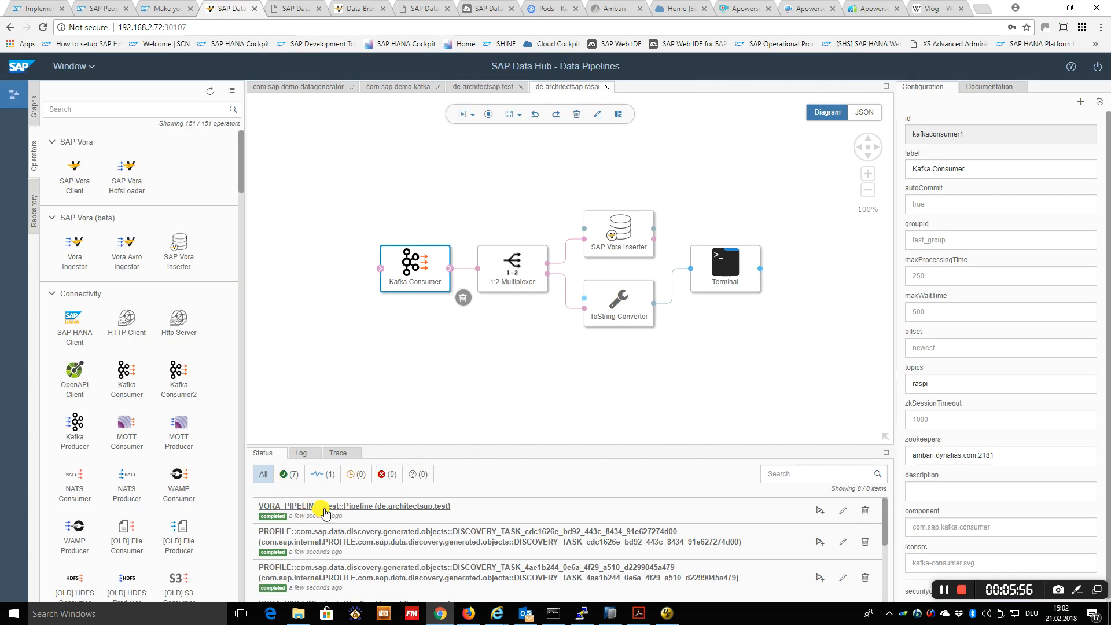
pyautogui.click(324, 511)
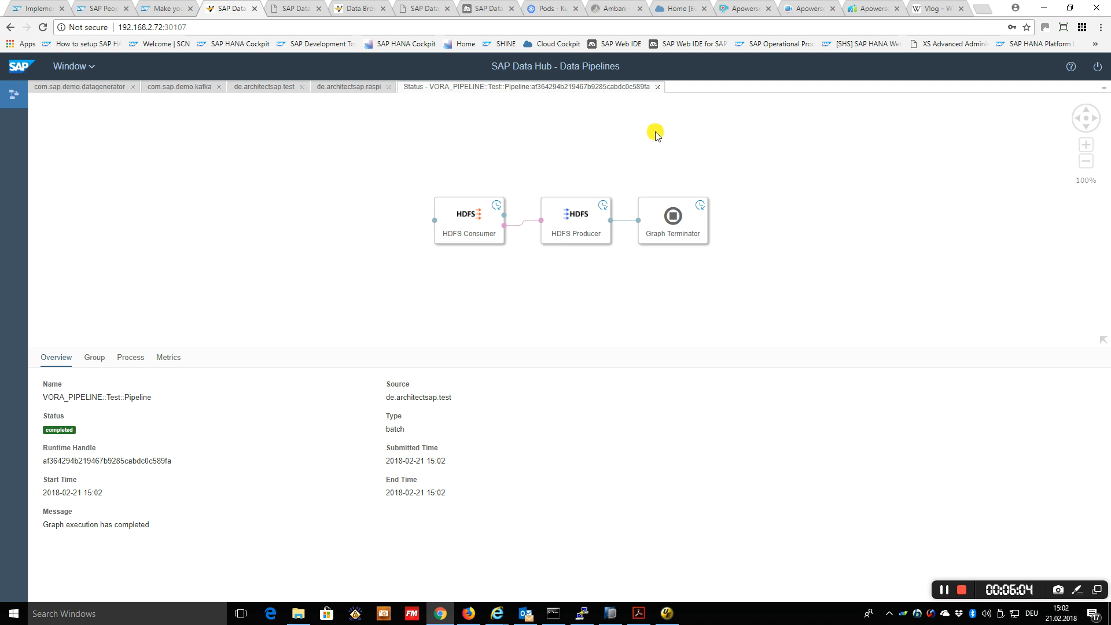
pyautogui.click(658, 87)
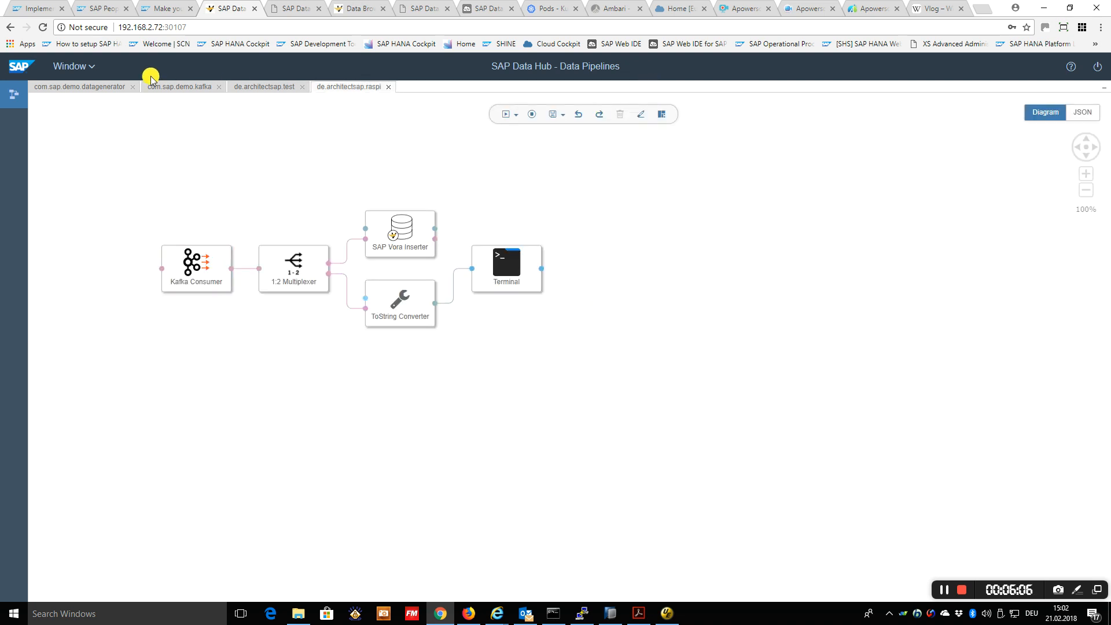
pyautogui.click(73, 67)
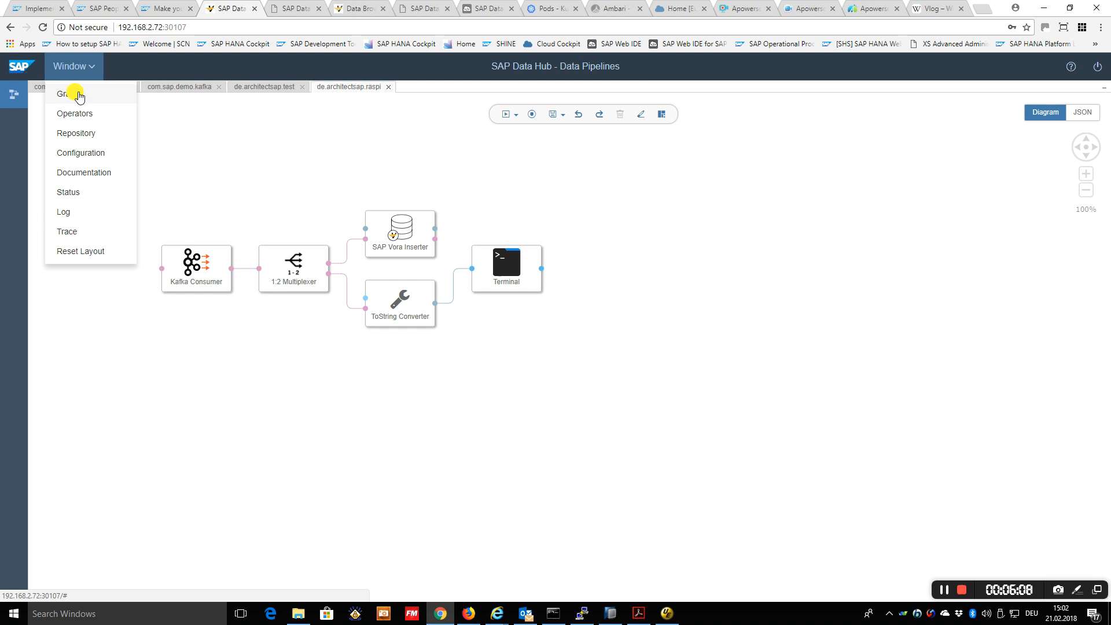
pyautogui.click(79, 95)
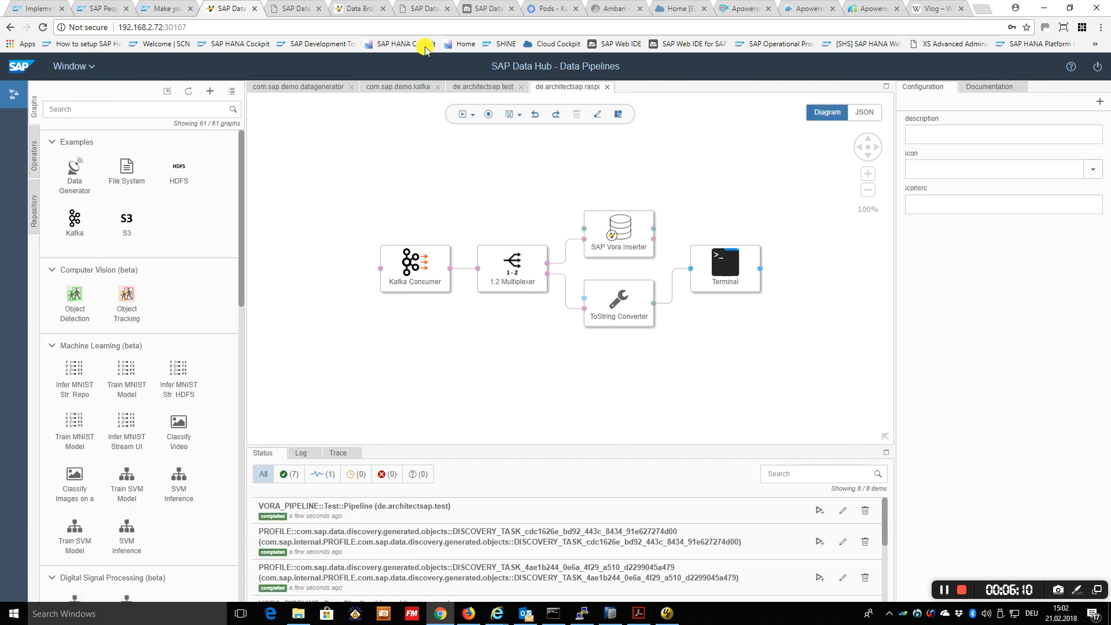
# Return to the Data Hub cockpit and preview the data of the RASPI table from the Catalog connection in Discovery
pyautogui.click(418, 9)
pyautogui.moveTo(754, 310)
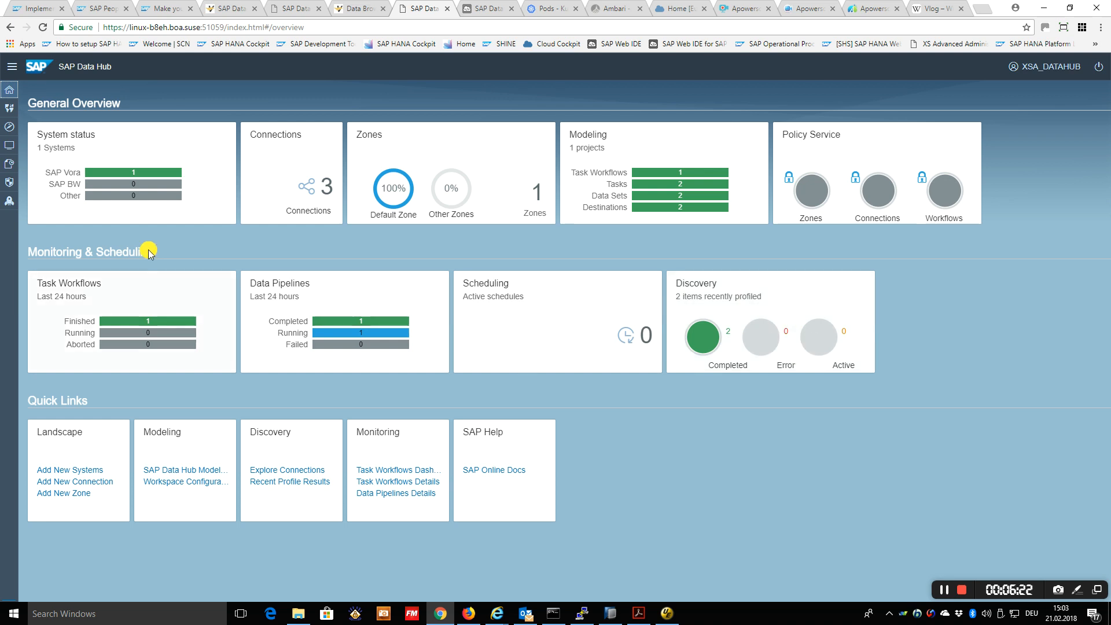
pyautogui.click(9, 126)
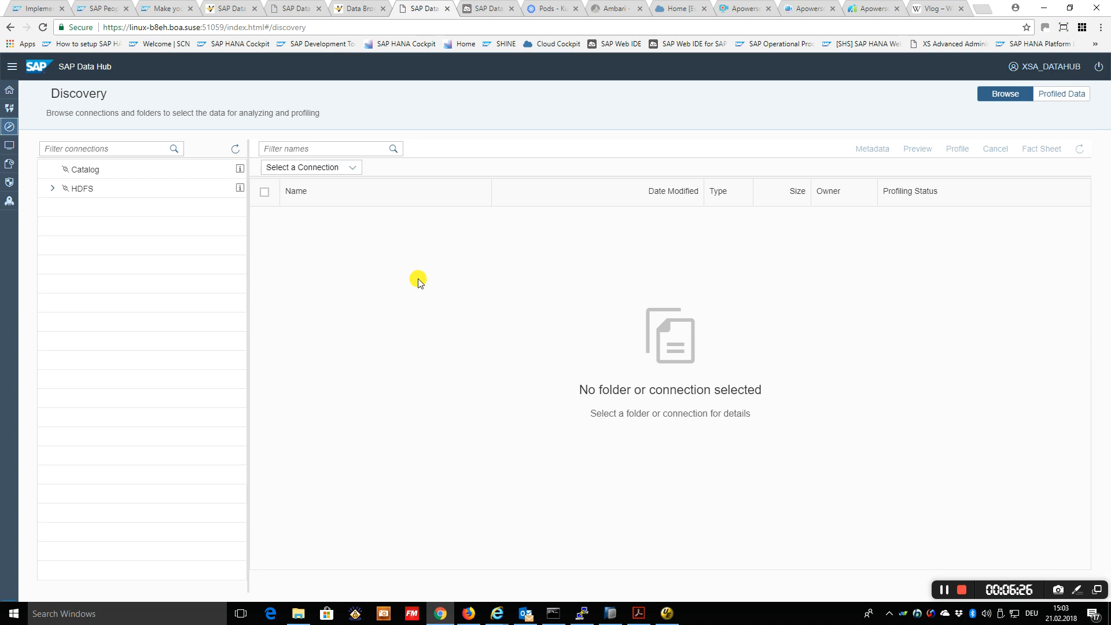
pyautogui.click(87, 169)
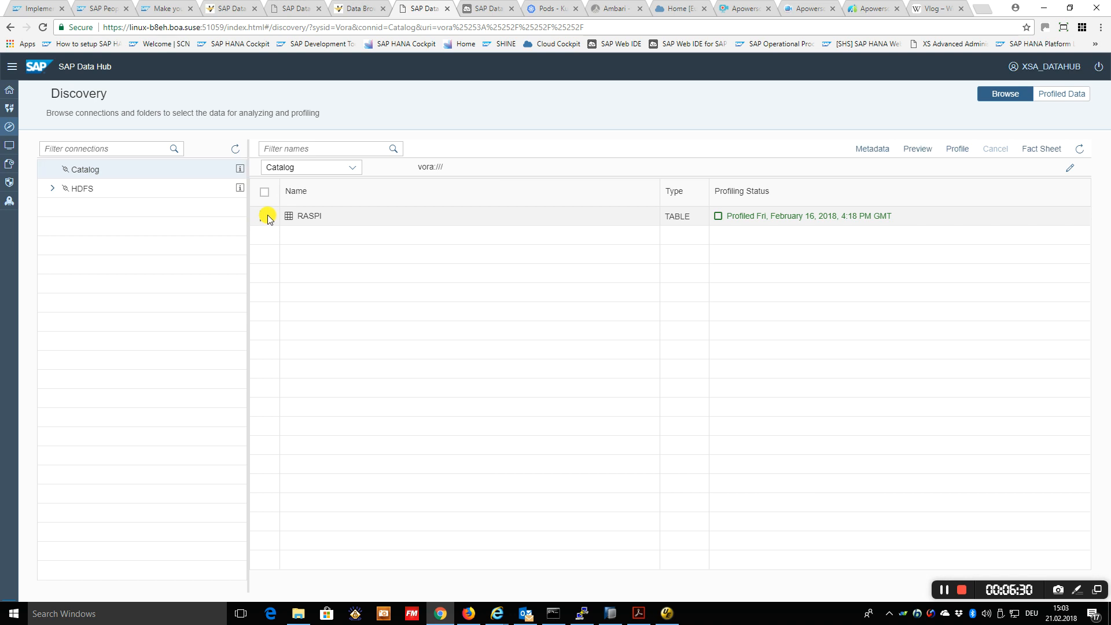
pyautogui.click(265, 216)
pyautogui.click(921, 149)
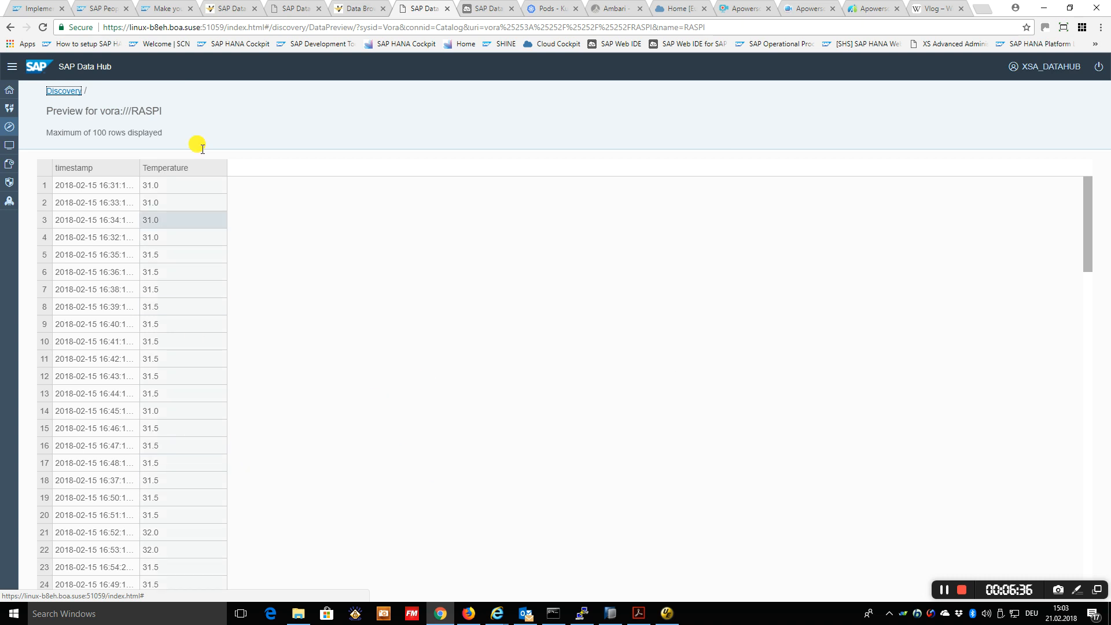
pyautogui.scroll(1, 306, 453)
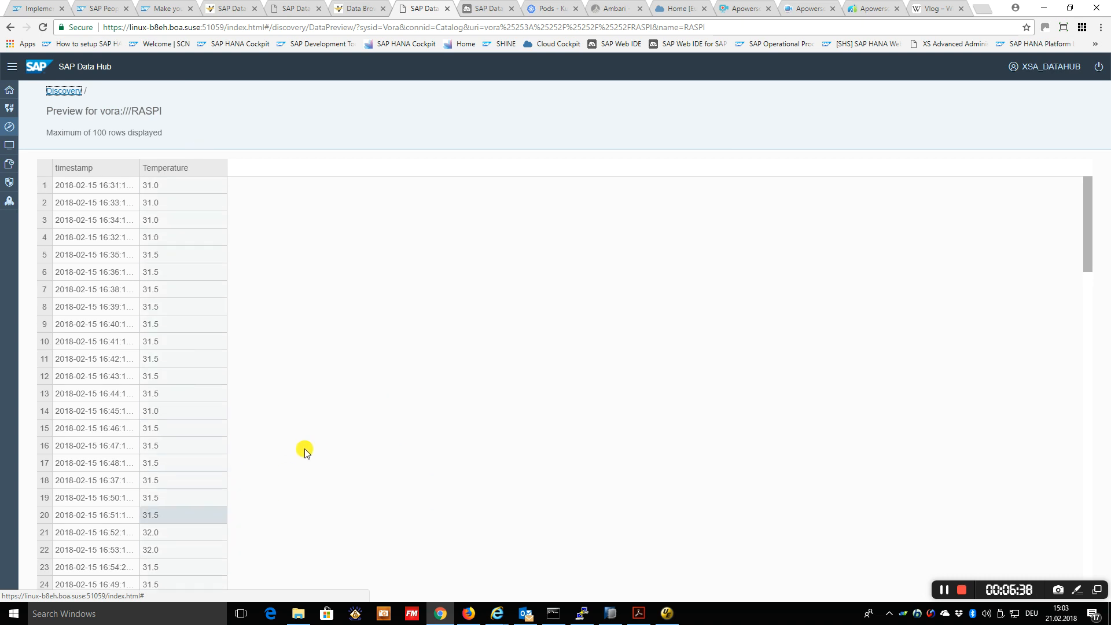
# Open the fact sheet of players.csv in the HDFS tmp folder and examine the Country Code column's top distinct values
pyautogui.click(8, 127)
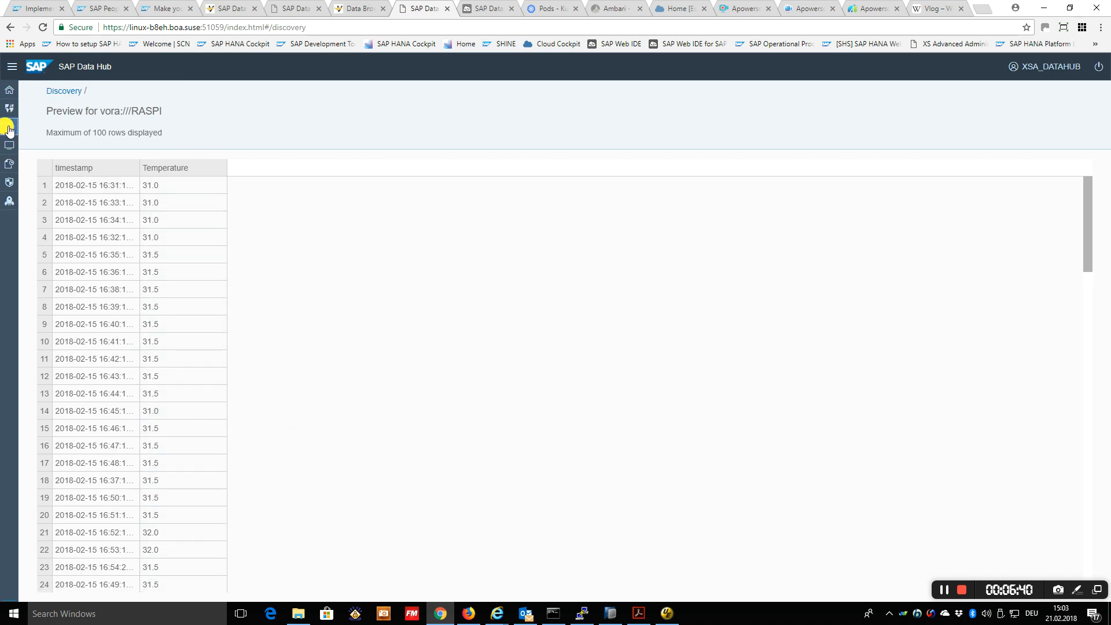
pyautogui.click(82, 187)
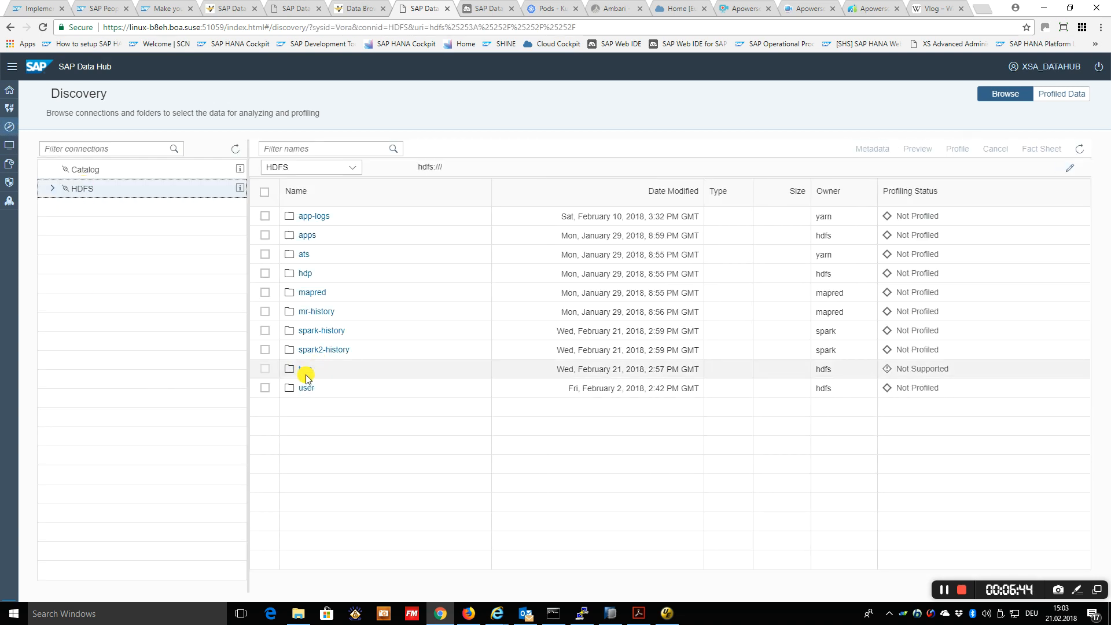
pyautogui.click(305, 370)
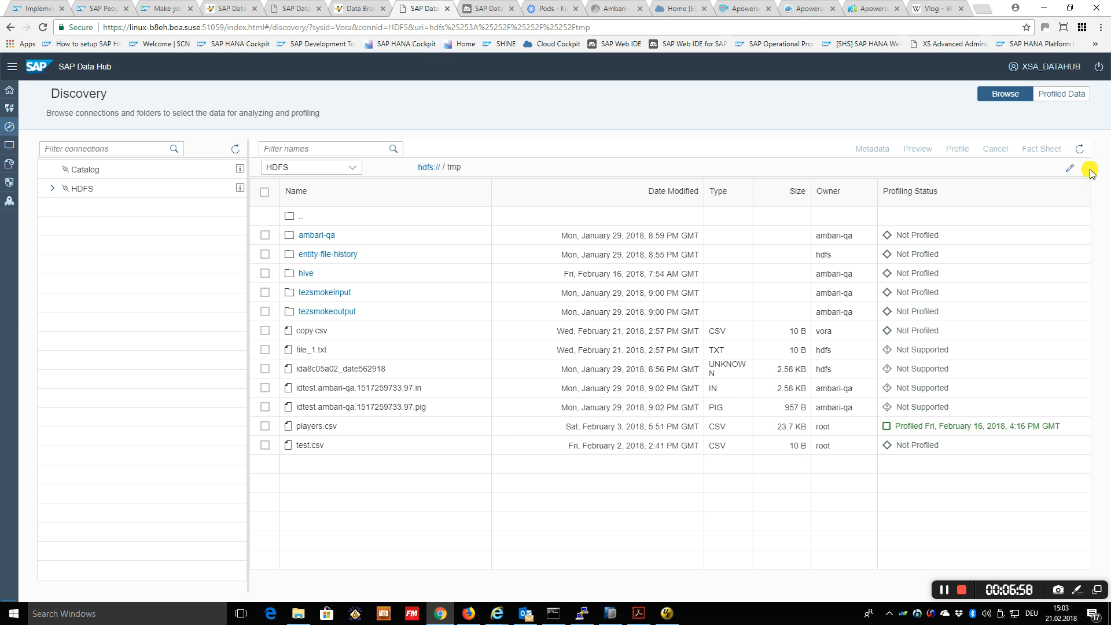
pyautogui.click(265, 427)
pyautogui.click(1049, 152)
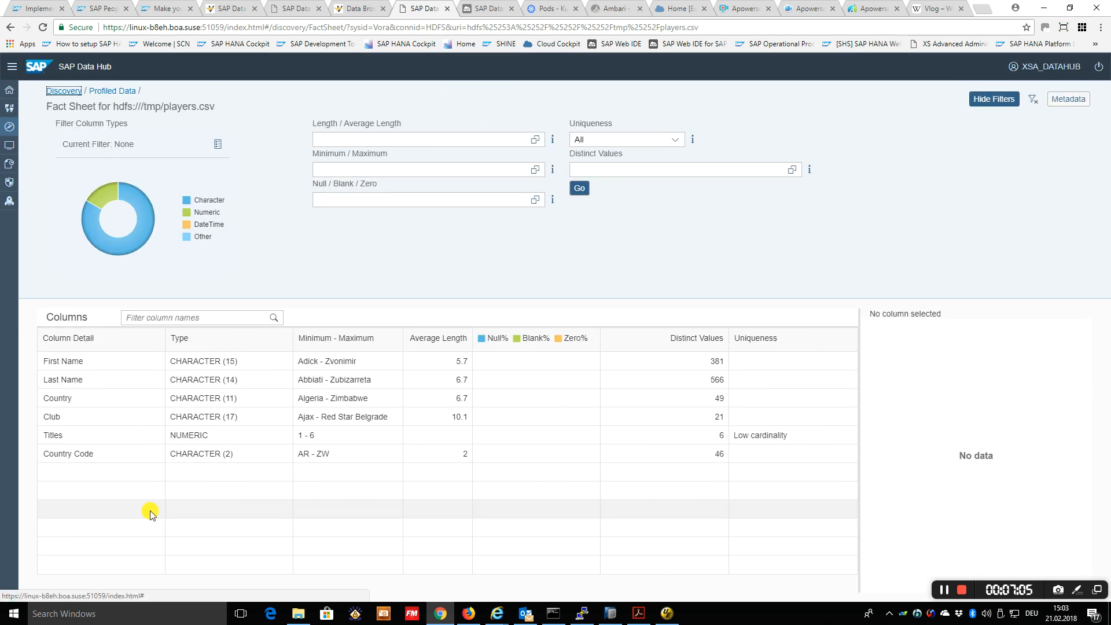
pyautogui.click(86, 453)
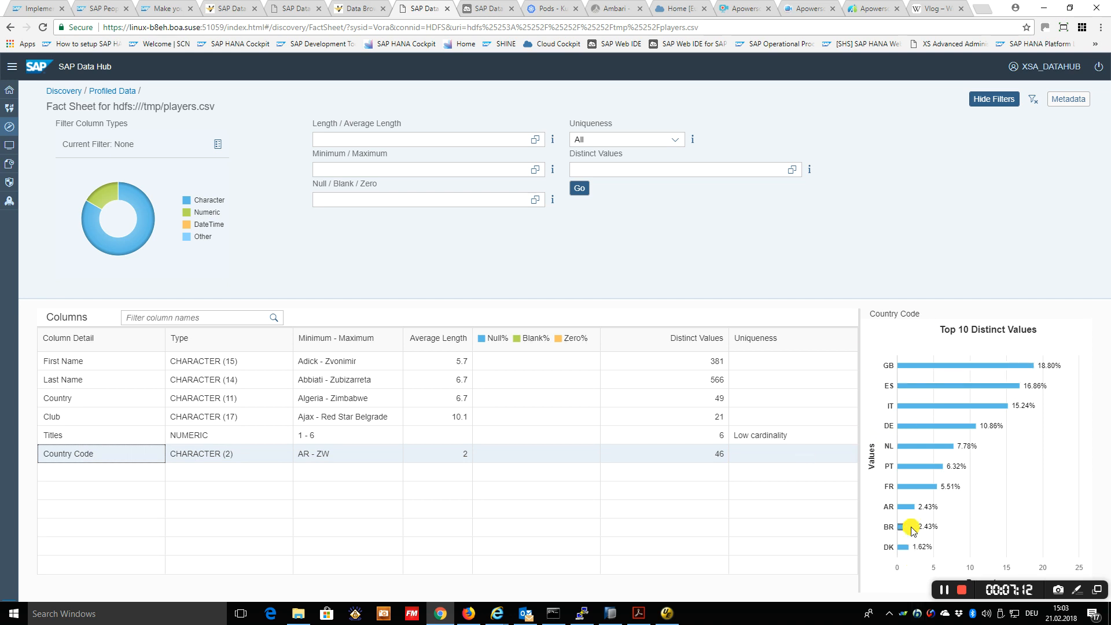
pyautogui.moveTo(912, 530)
# View the execution details of the PROFILE run for DISCOVERY_TASK_4ae1b244 in Data Pipelines and close them
pyautogui.click(223, 14)
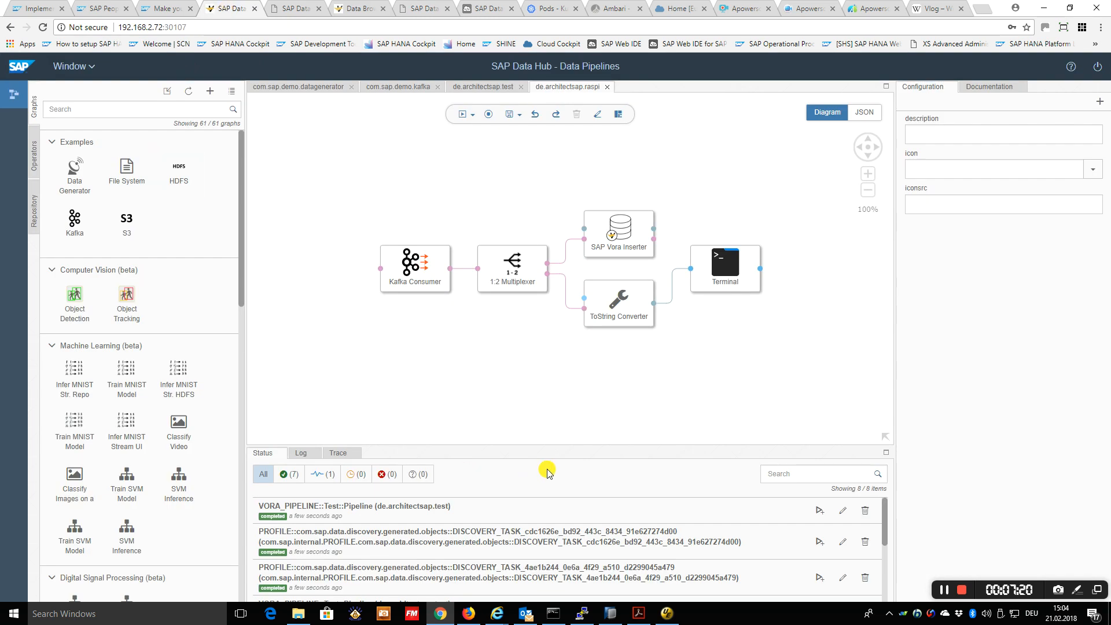
pyautogui.click(410, 574)
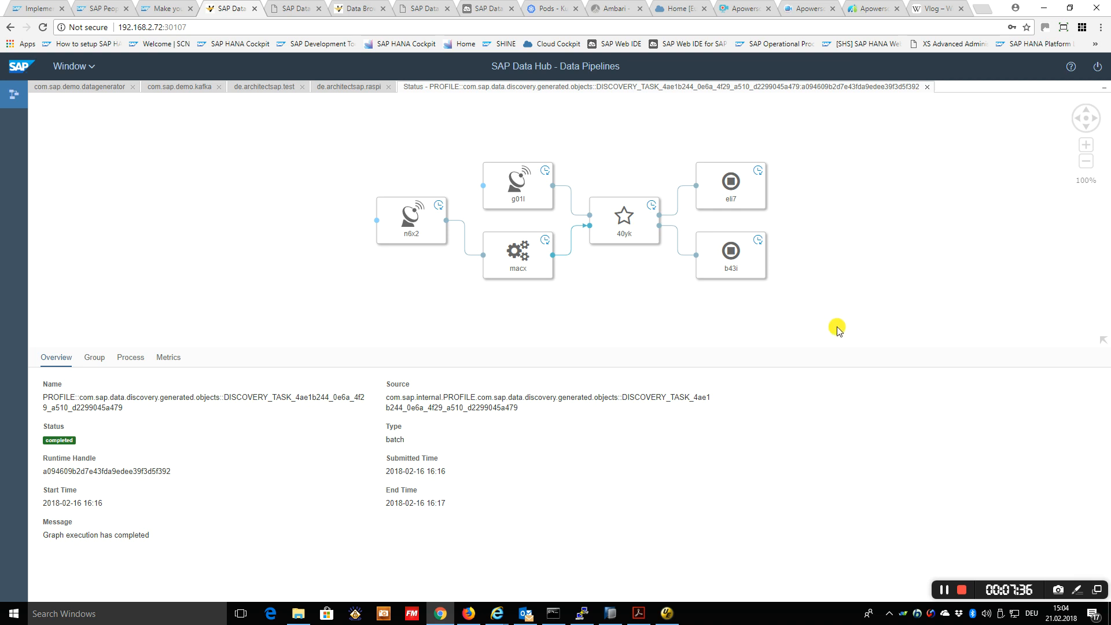
pyautogui.click(927, 87)
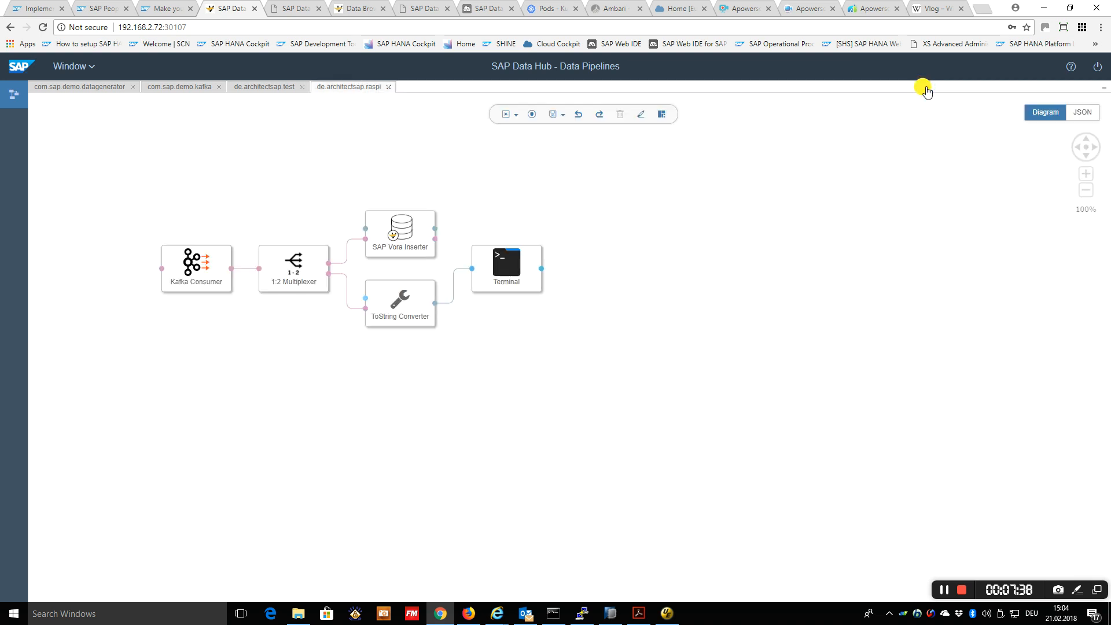
# Switch to the Kubernetes dashboard and examine the details of the vflow-a094609b2d7e43fda9edee39f3d5f392 profiling pod
pyautogui.click(545, 9)
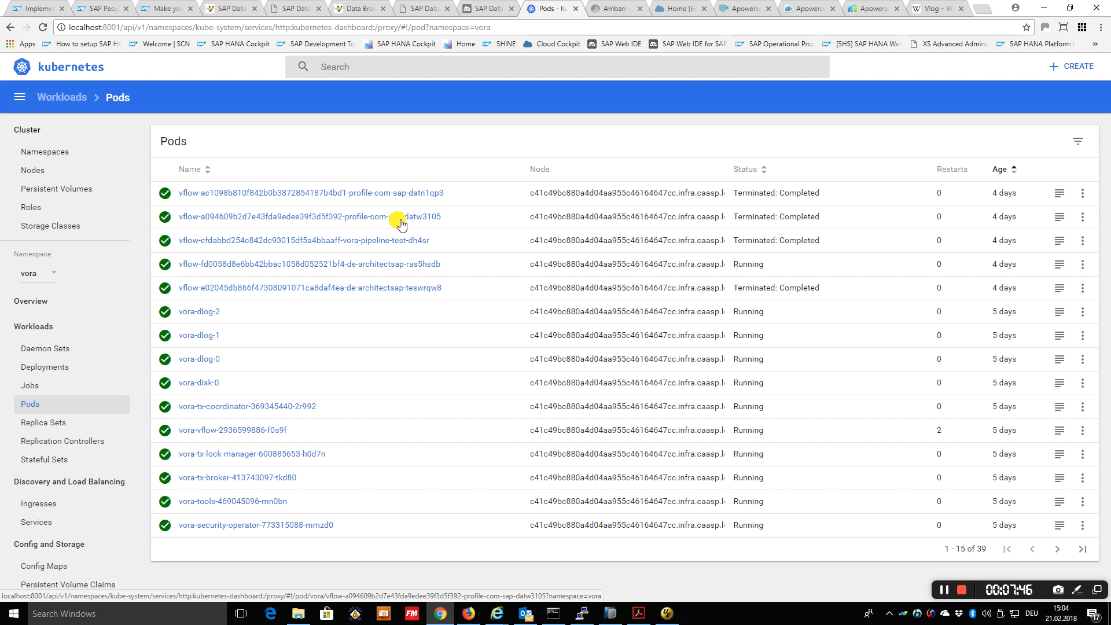
pyautogui.click(341, 218)
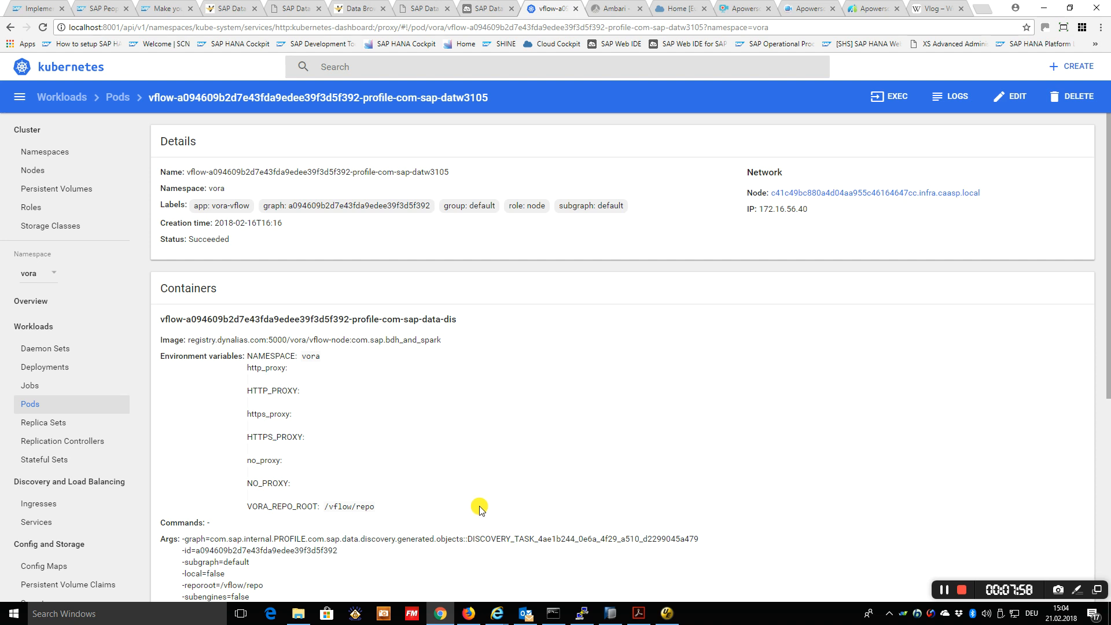
# Glance at the Data Hub terminal output and return to the Data Hub cockpit's overview page
pyautogui.click(296, 10)
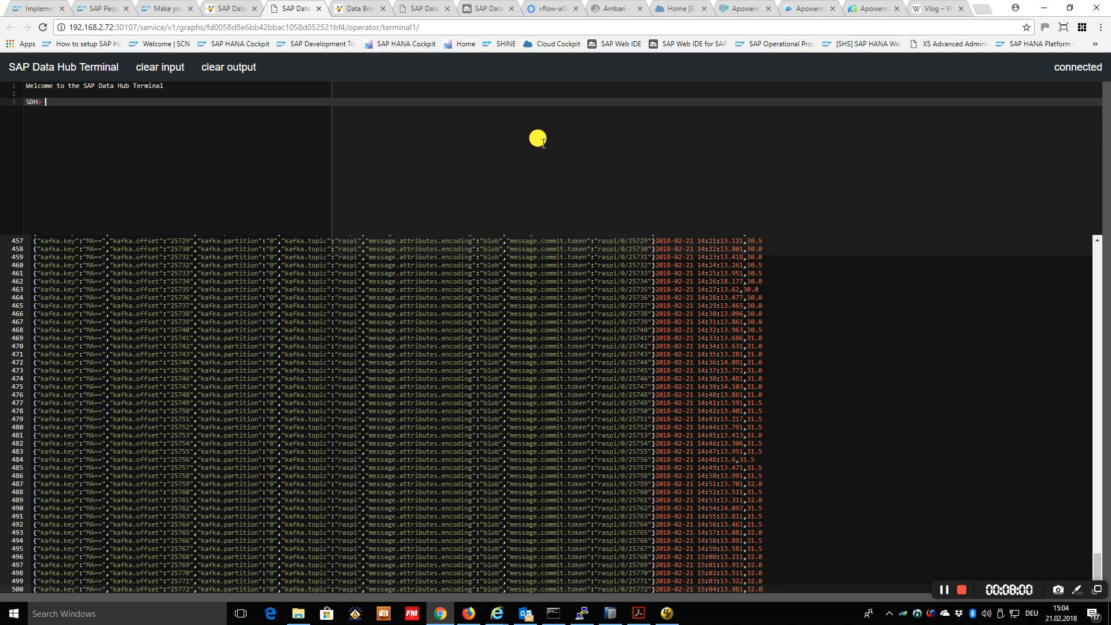
pyautogui.click(424, 8)
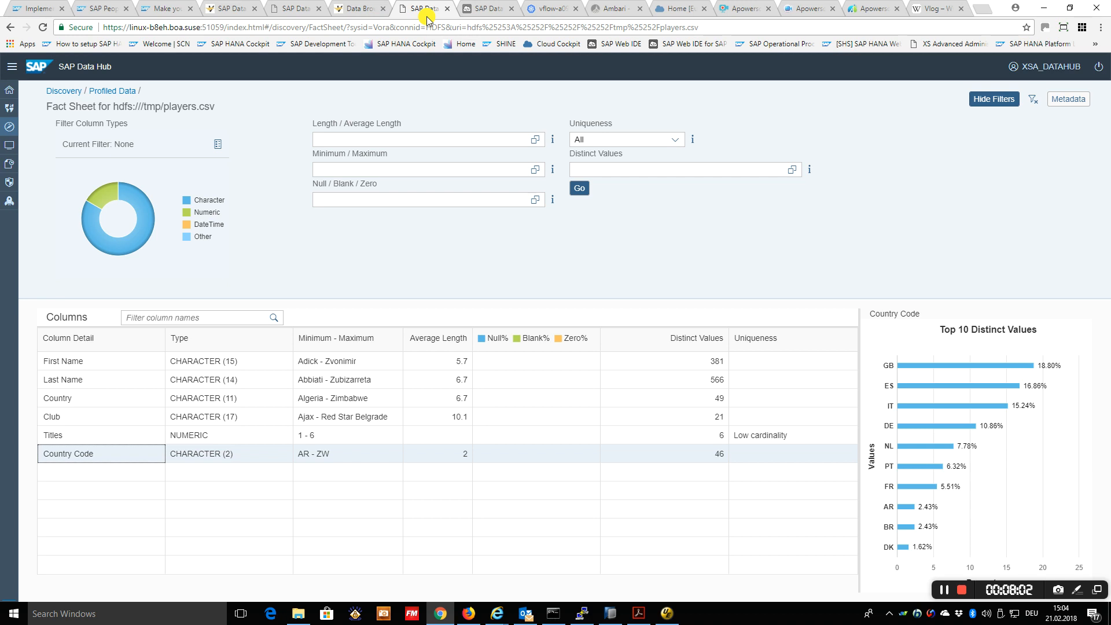
pyautogui.click(10, 90)
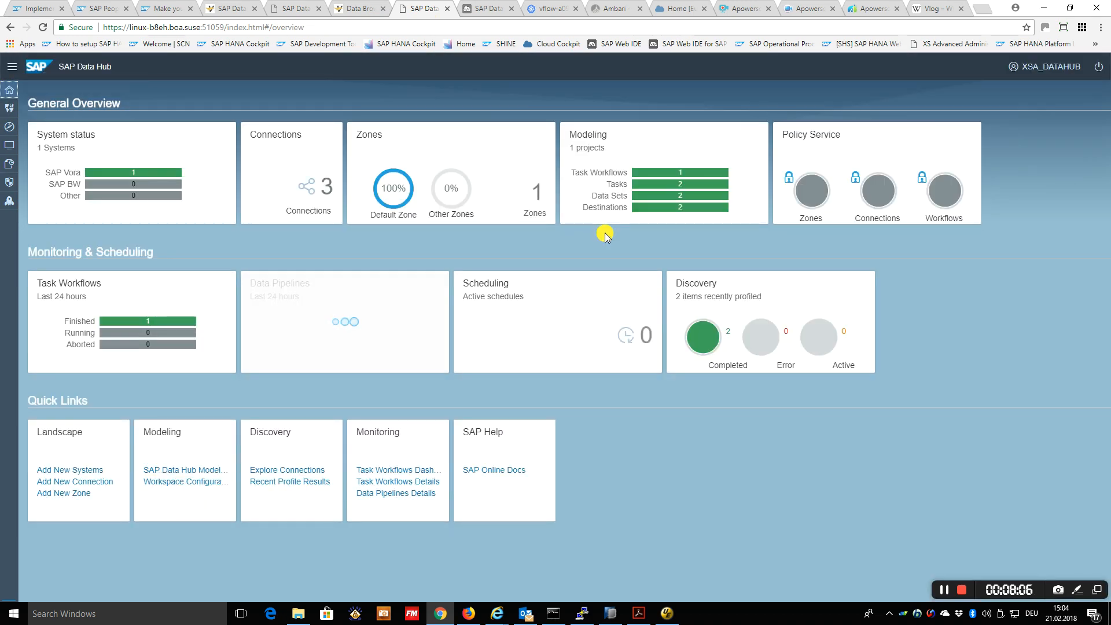